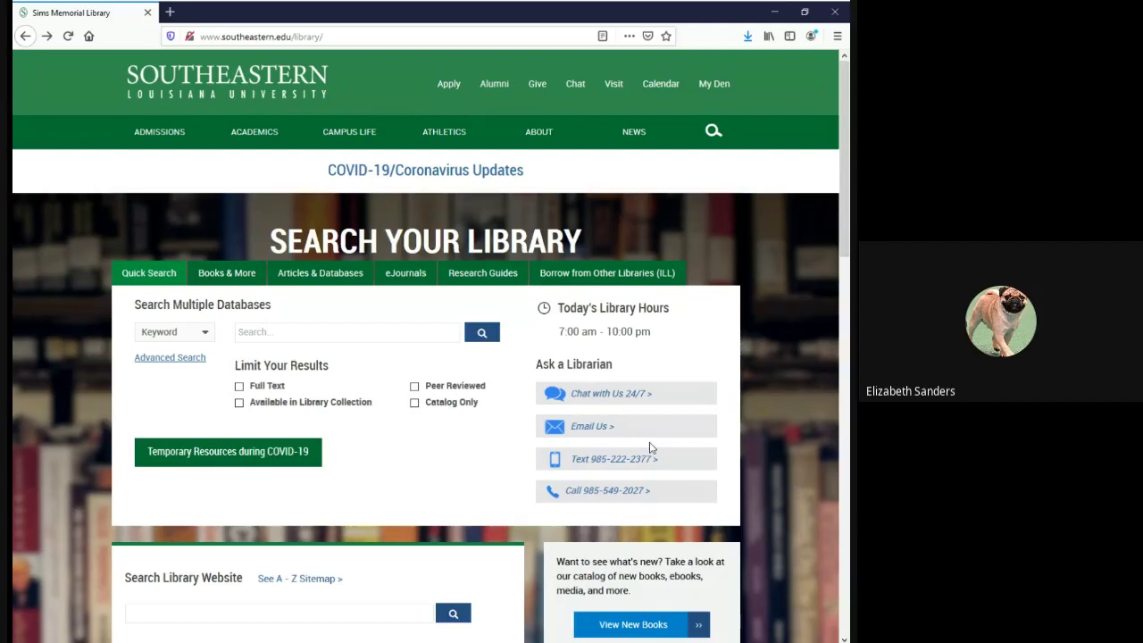
# Open the Academic Search Complete database from the library's articles and databases, and enter "digital divide" as the first search term
pyautogui.click(318, 277)
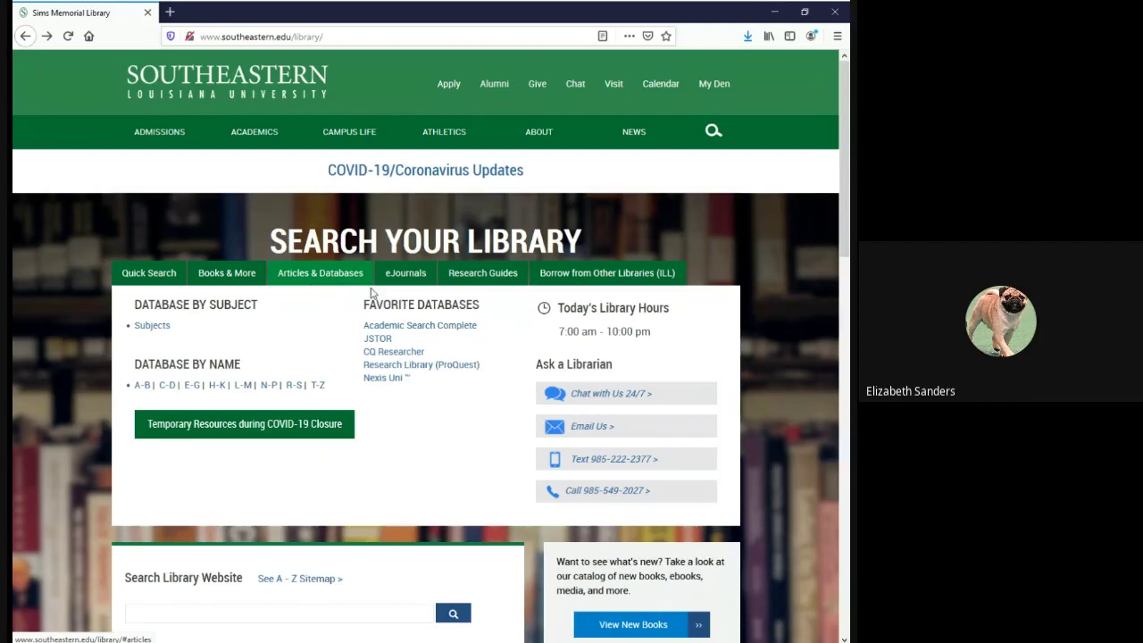
pyautogui.click(446, 338)
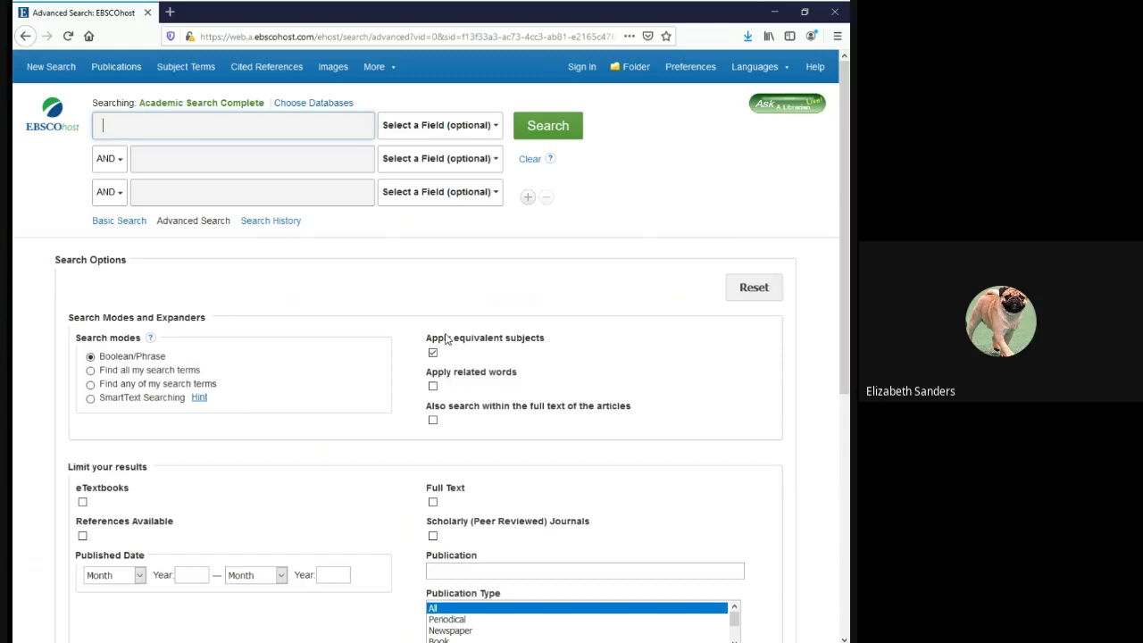
pyautogui.write('digital')
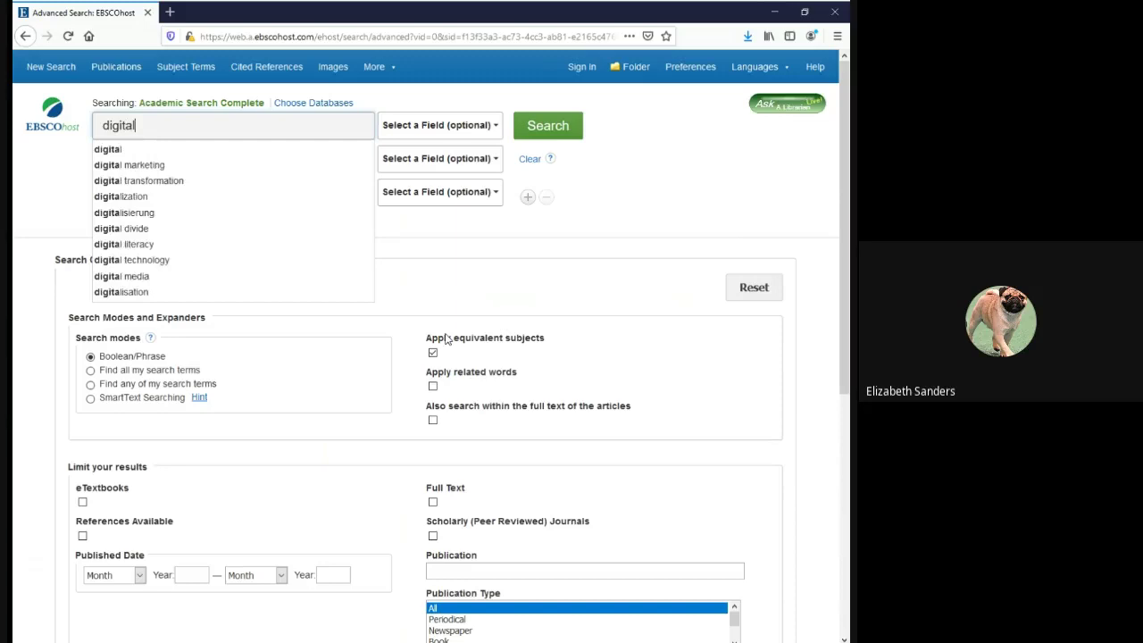
pyautogui.write(' divide')
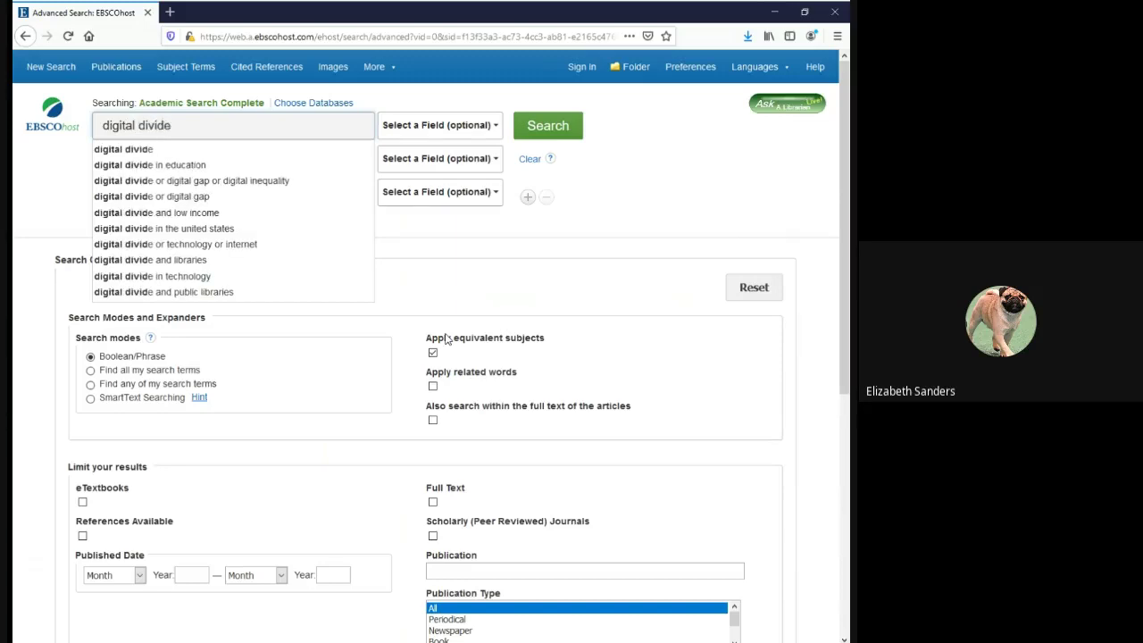
pyautogui.click(524, 276)
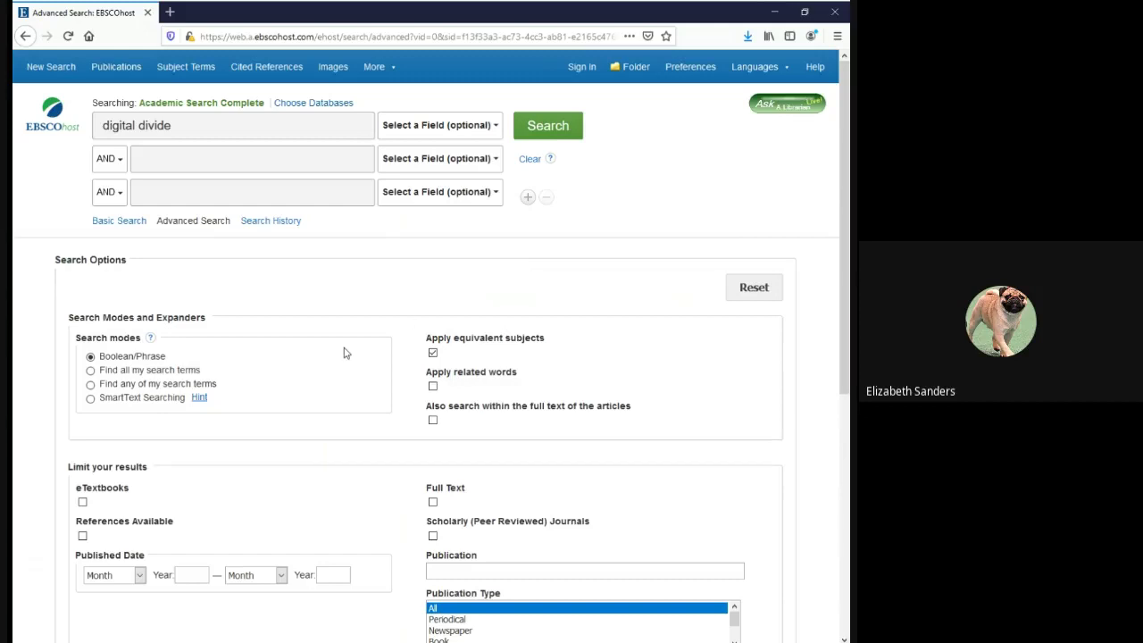
# Limit the search to full text, scholarly (peer reviewed) journals and the English language, and run it
pyautogui.scroll(-3, 346, 354)
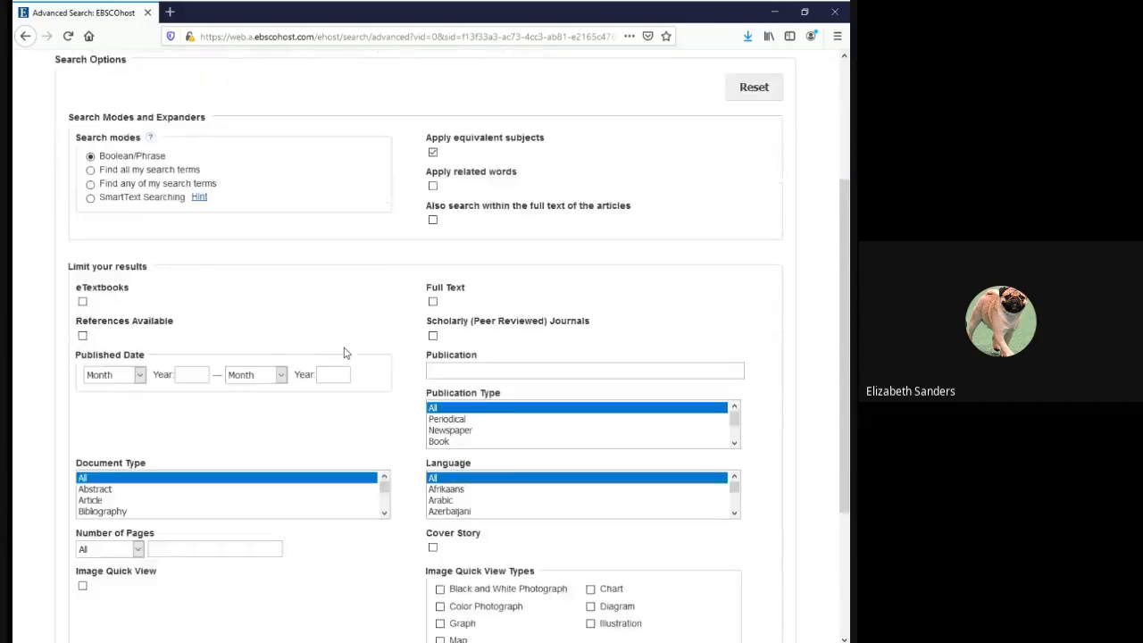
pyautogui.scroll(-1, 344, 352)
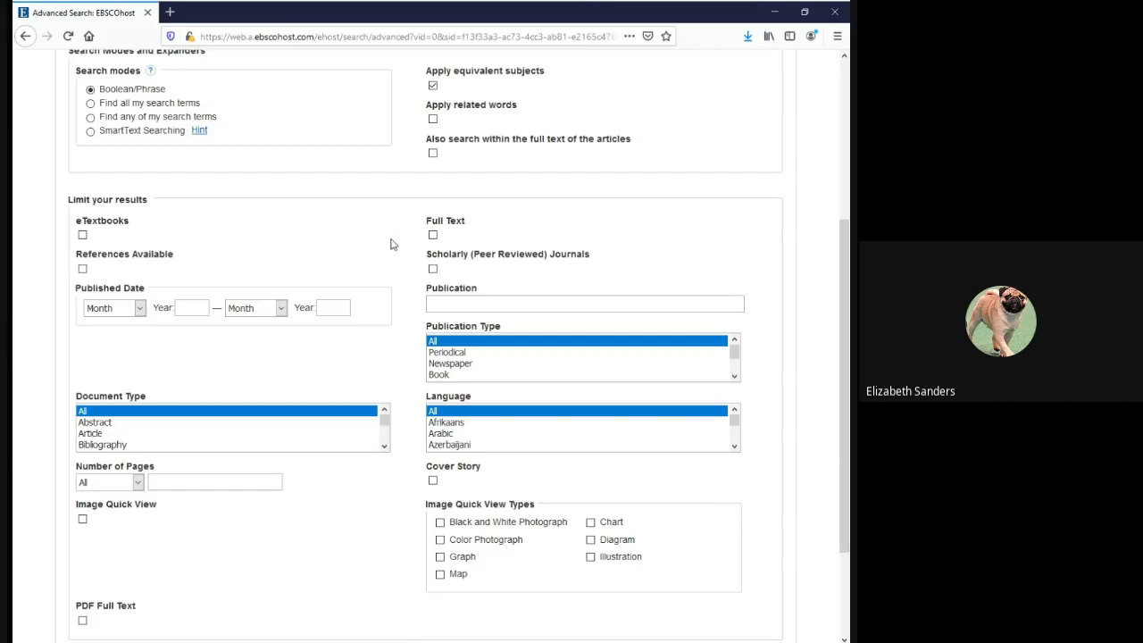
pyautogui.click(436, 246)
pyautogui.click(433, 269)
pyautogui.scroll(-3, 410, 352)
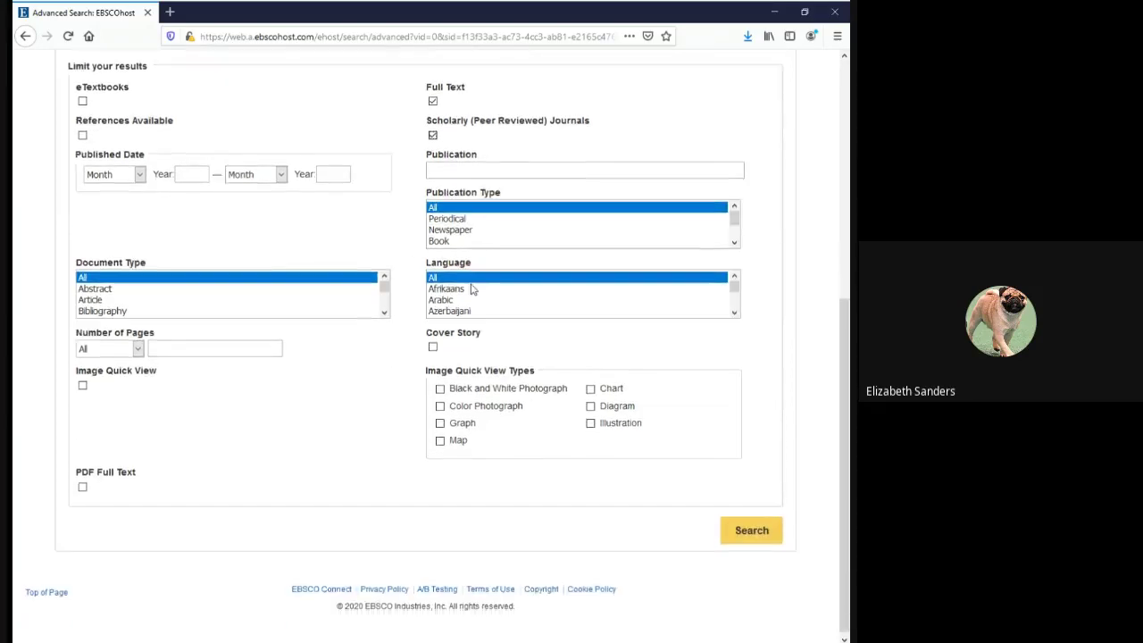
pyautogui.moveTo(734, 312); pyautogui.dragTo(735, 325)
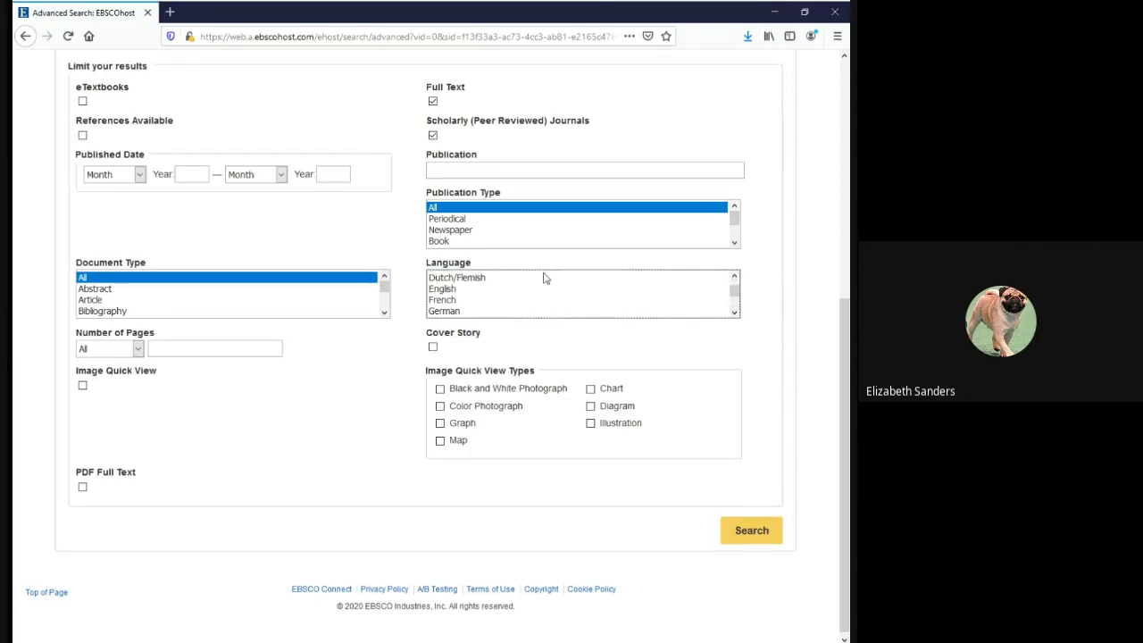
pyautogui.click(448, 290)
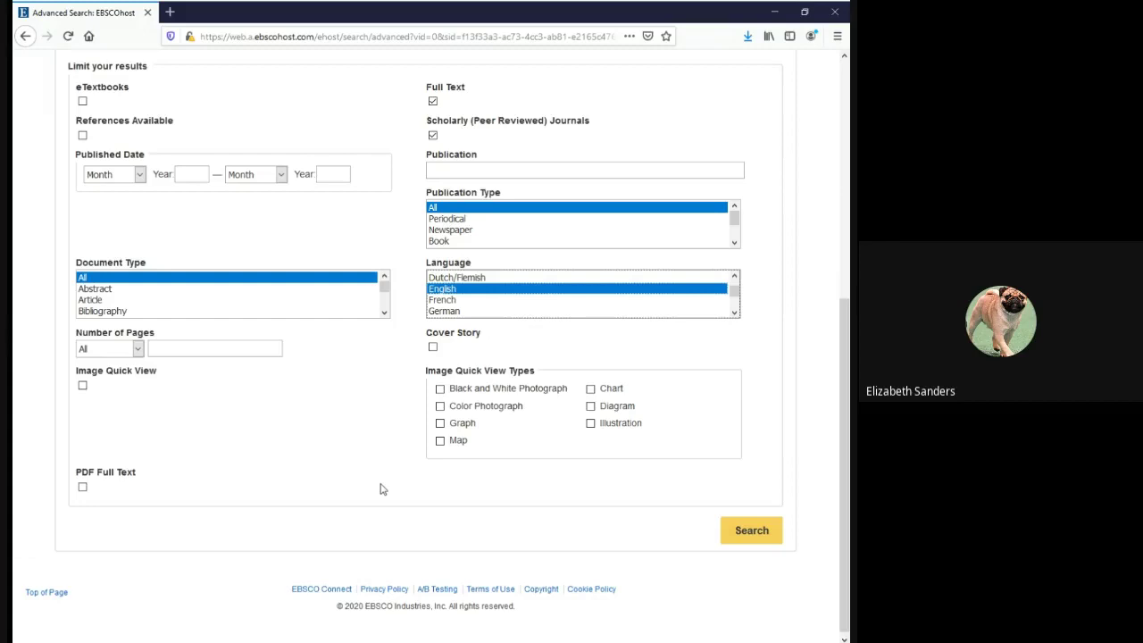
pyautogui.click(752, 530)
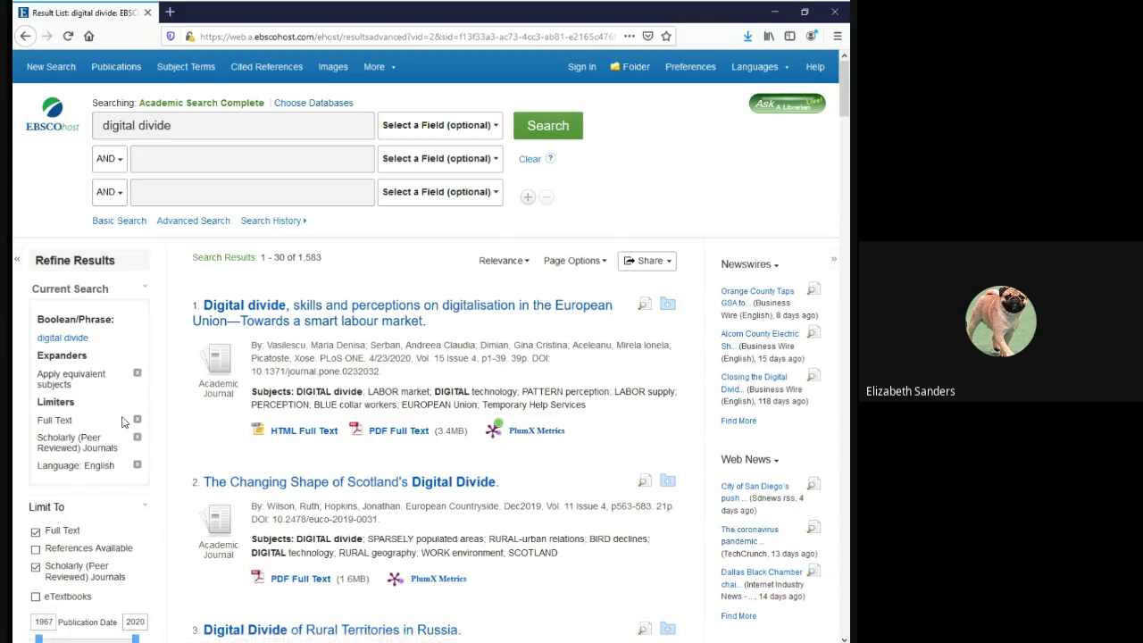
# Refine the result list to the Academic Journals source type
pyautogui.scroll(-3, 124, 423)
pyautogui.scroll(-3, 124, 423)
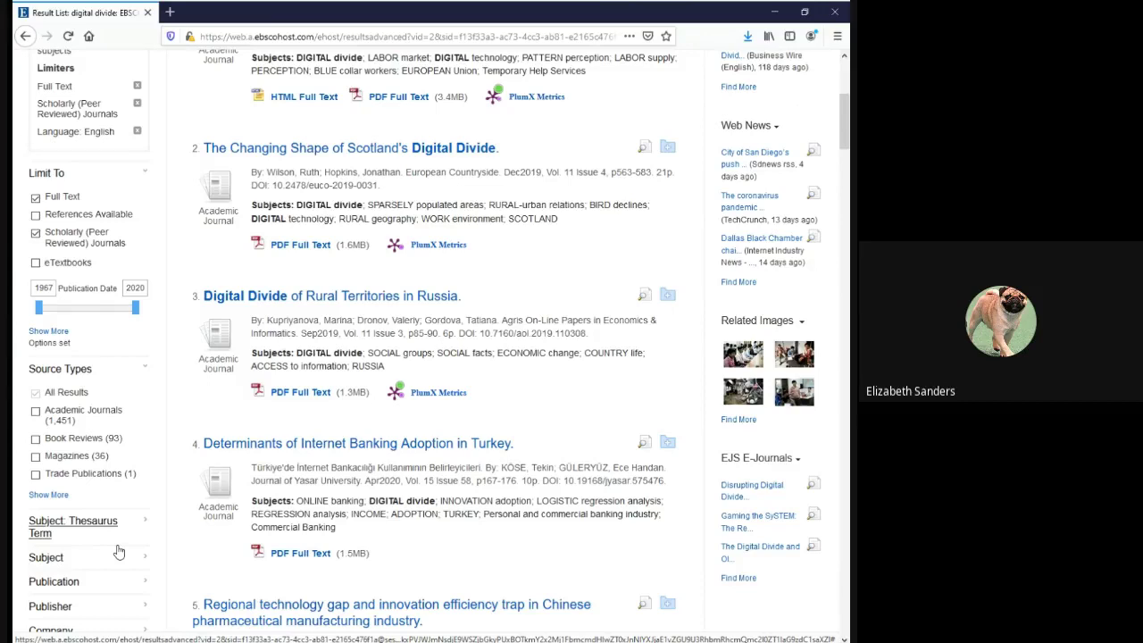
pyautogui.moveTo(47, 444); pyautogui.dragTo(121, 435)
pyautogui.click(122, 437)
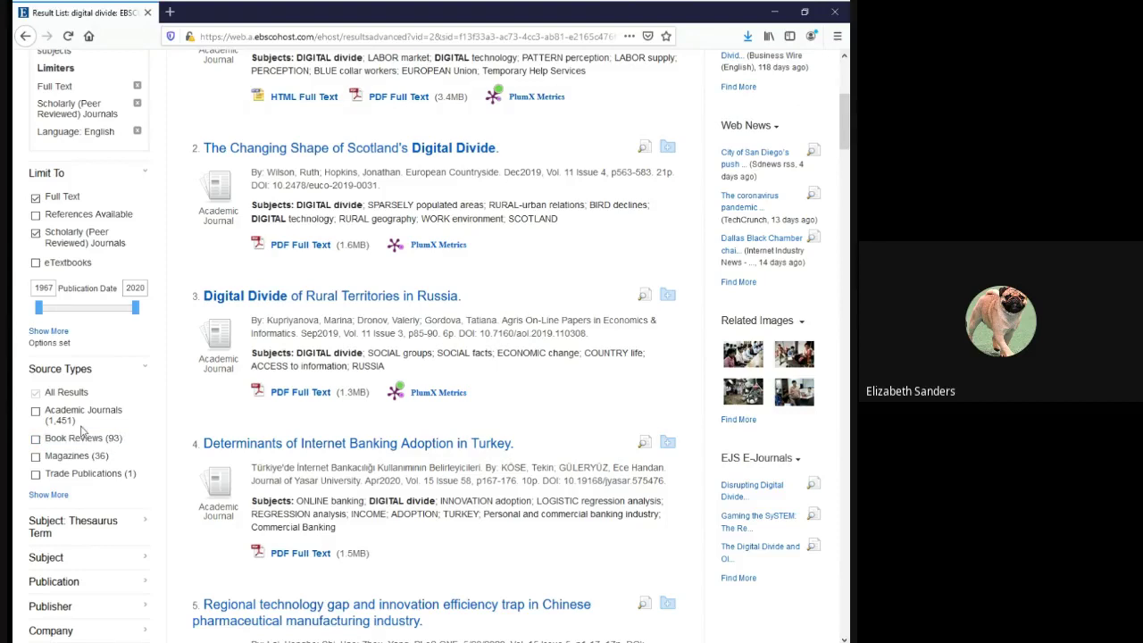
pyautogui.click(35, 416)
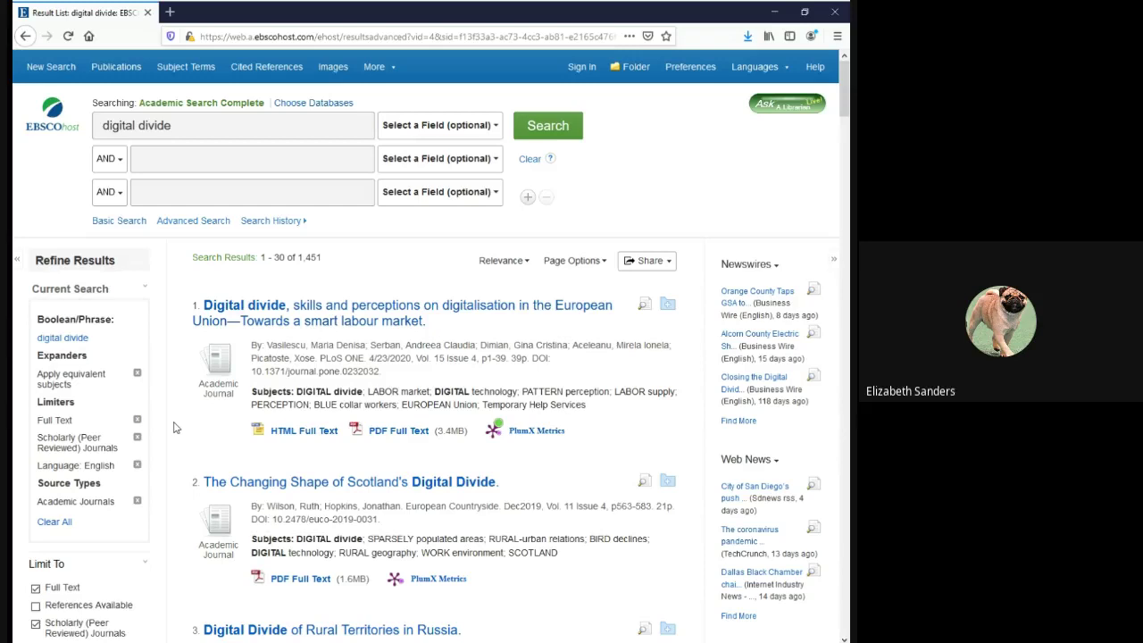
# Open the record of the first result, on digitalisation in the European Union, and examine its authors, source and title
pyautogui.click(358, 343)
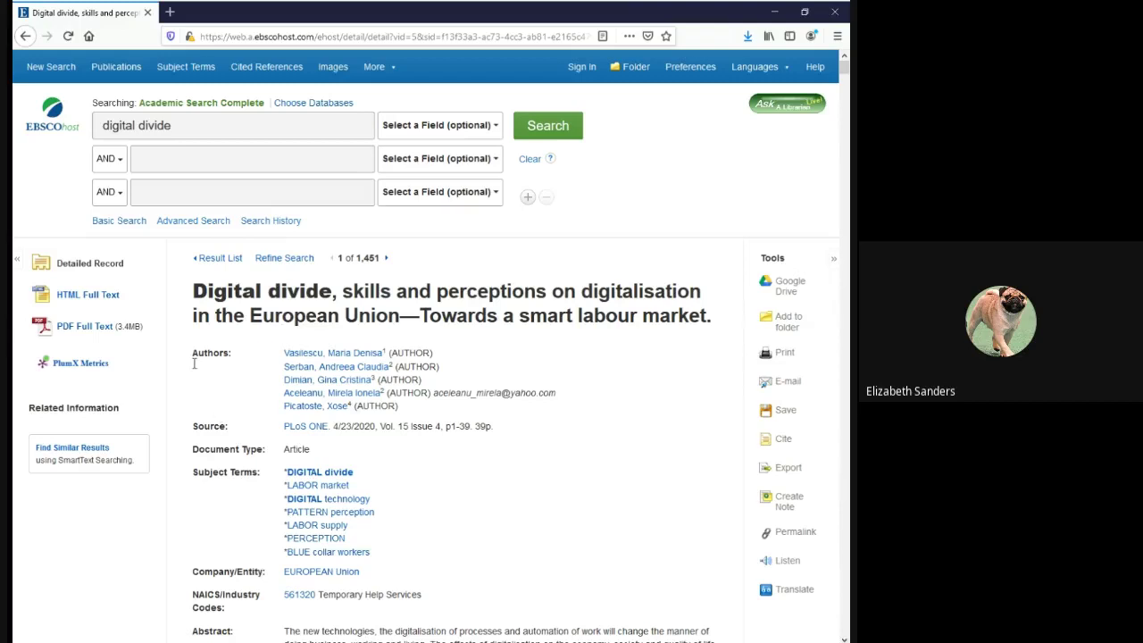
pyautogui.moveTo(193, 355); pyautogui.dragTo(237, 367)
pyautogui.moveTo(229, 431); pyautogui.dragTo(195, 432)
pyautogui.moveTo(193, 295); pyautogui.dragTo(713, 329)
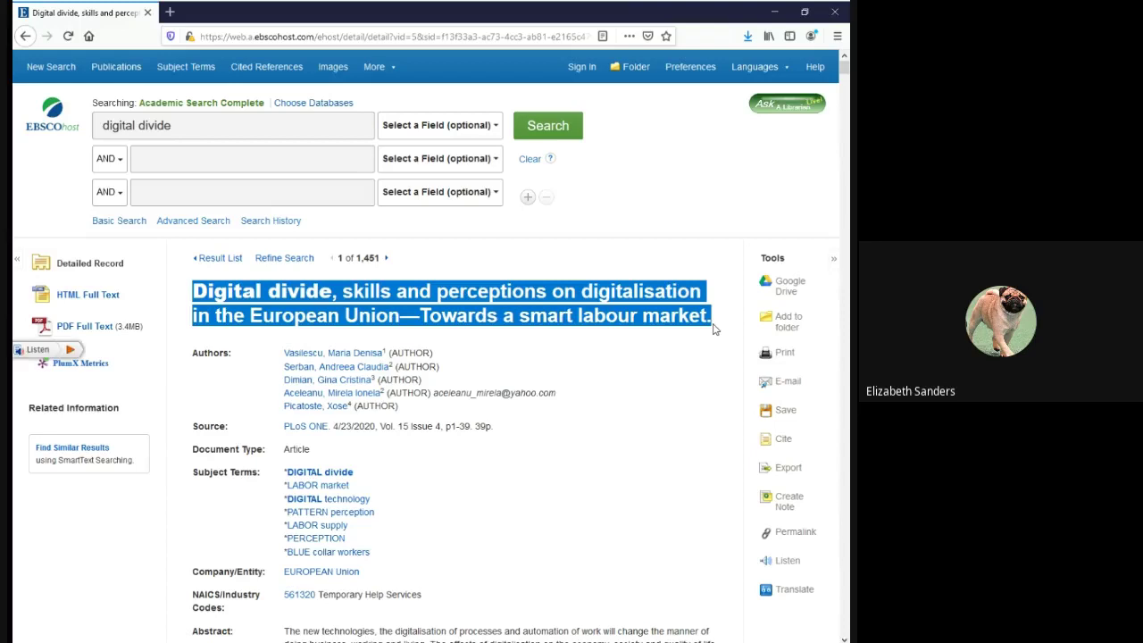
pyautogui.click(537, 328)
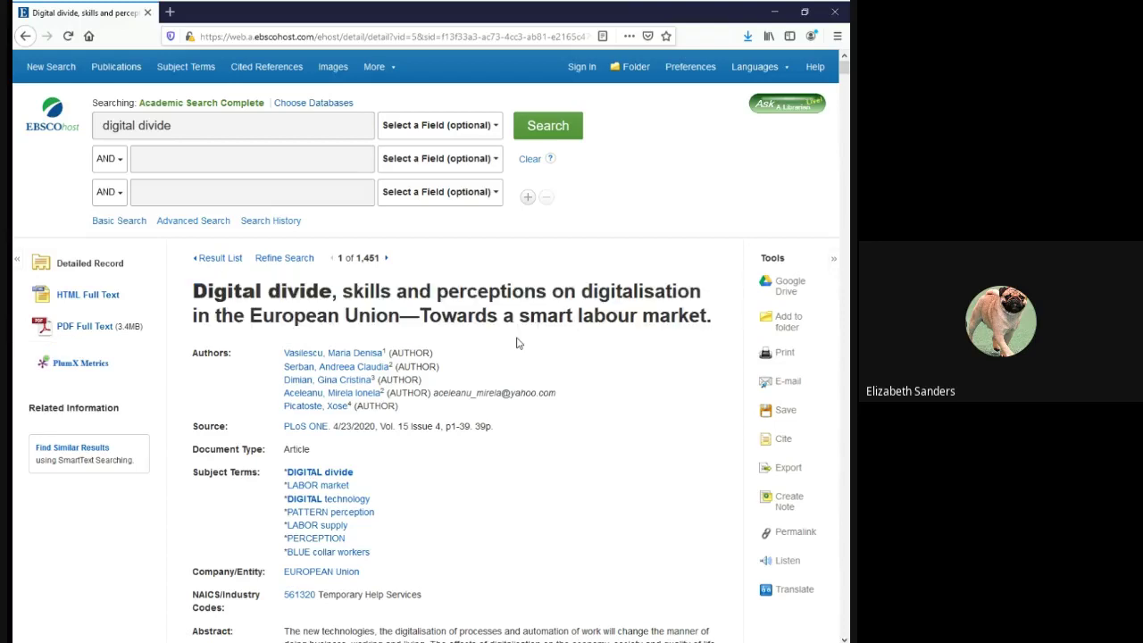
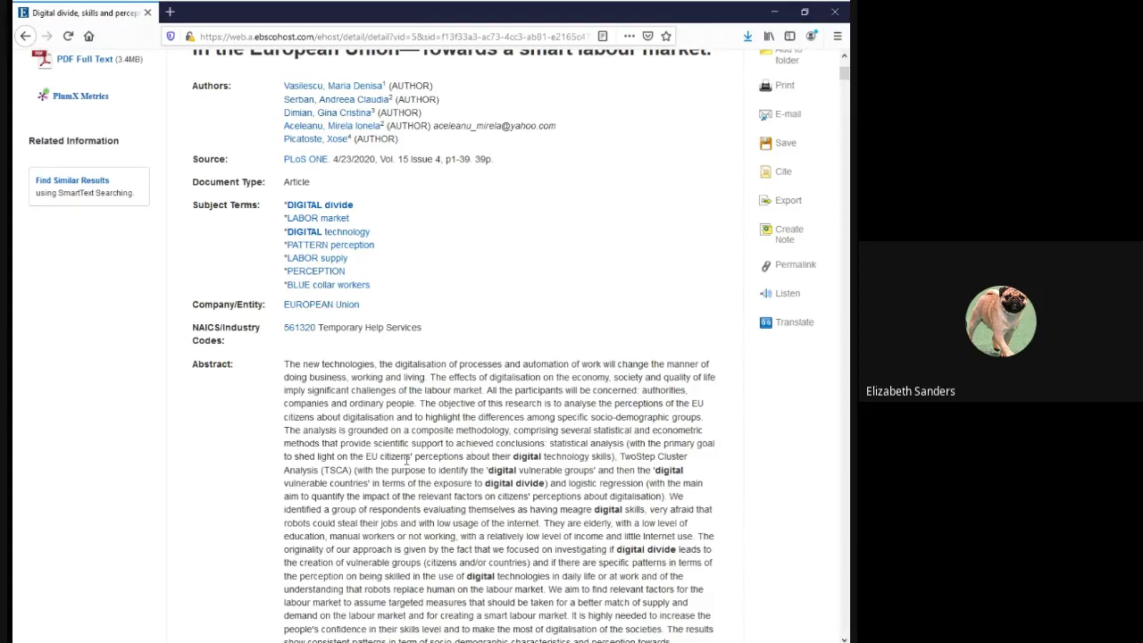
# Examine the subject terms and the abstract in the article's detailed record
pyautogui.moveTo(195, 210); pyautogui.dragTo(263, 215)
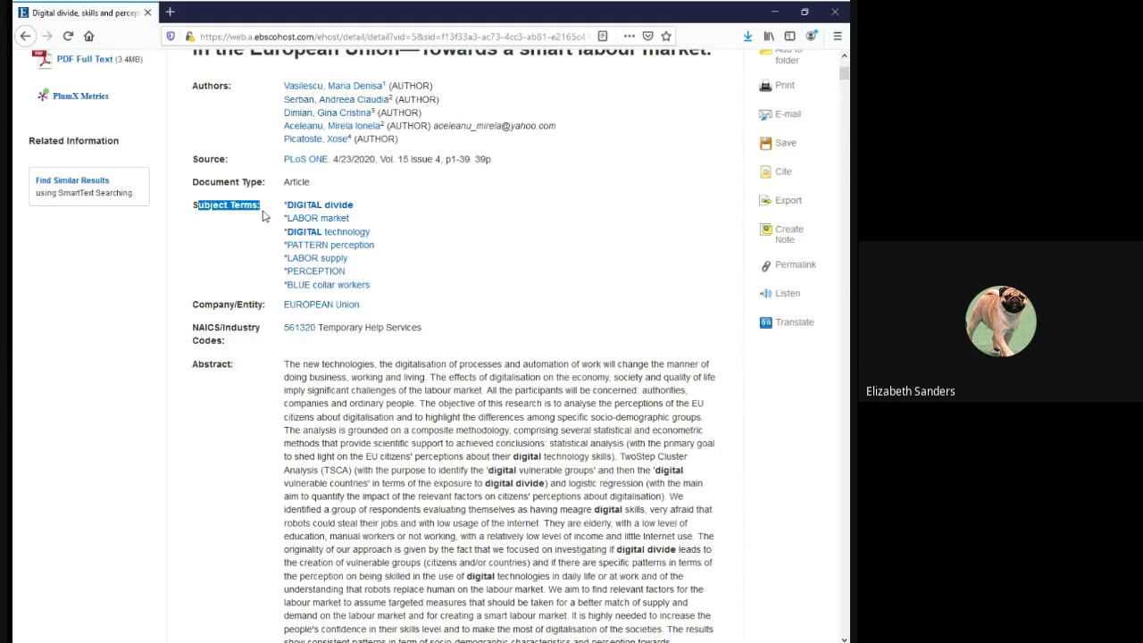
pyautogui.moveTo(264, 215); pyautogui.dragTo(259, 209)
pyautogui.click(260, 209)
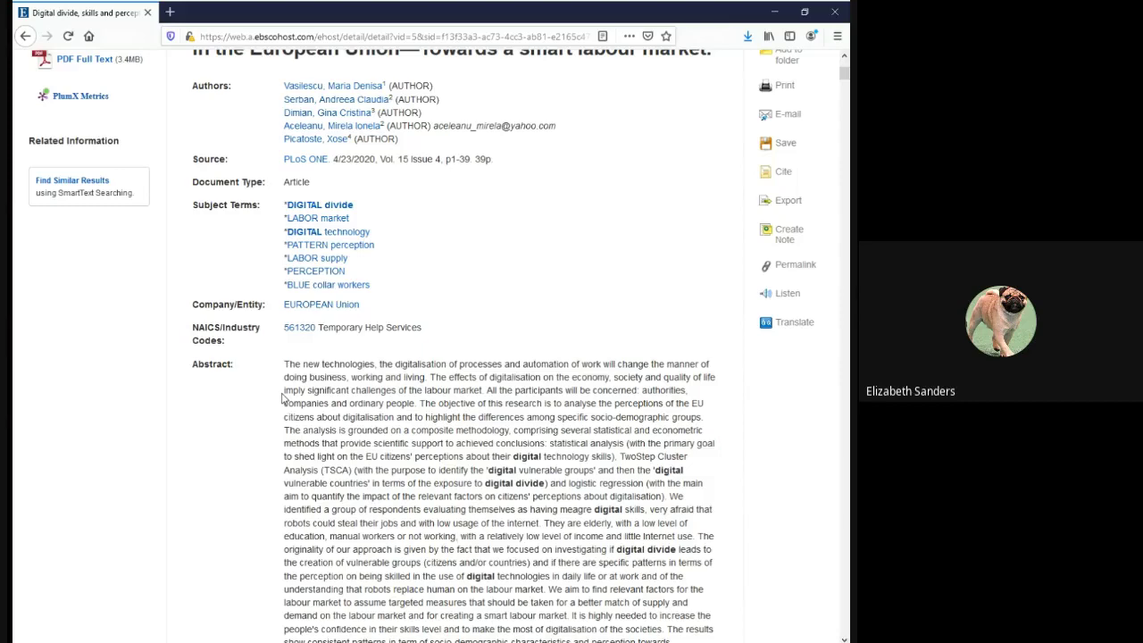
pyautogui.scroll(-3, 282, 397)
pyautogui.scroll(-2, 282, 398)
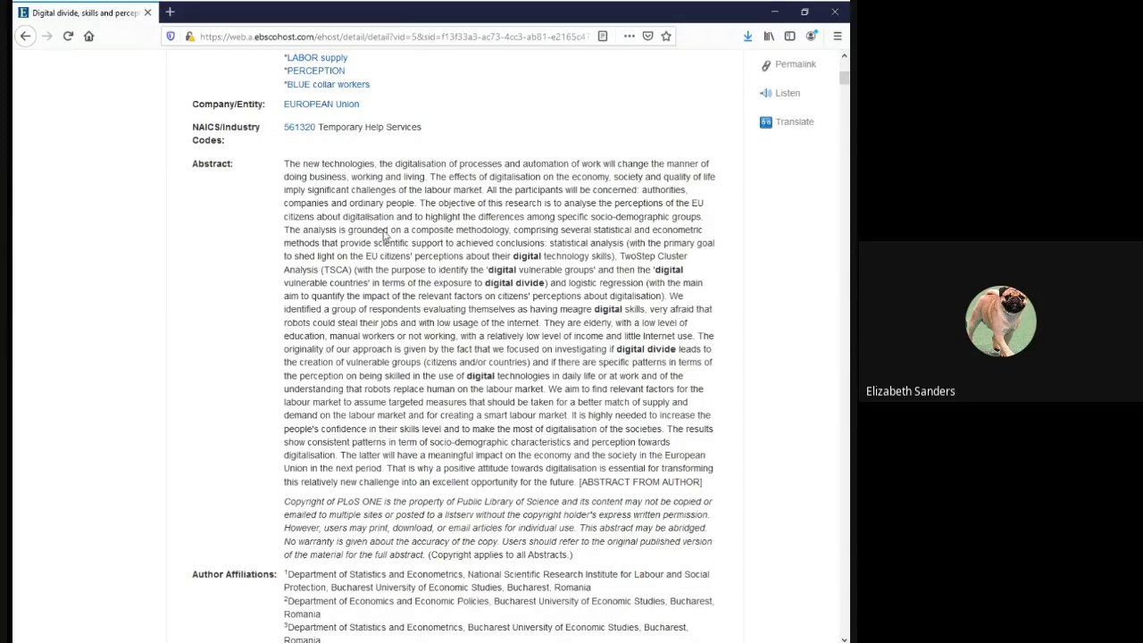
pyautogui.scroll(4, 399, 331)
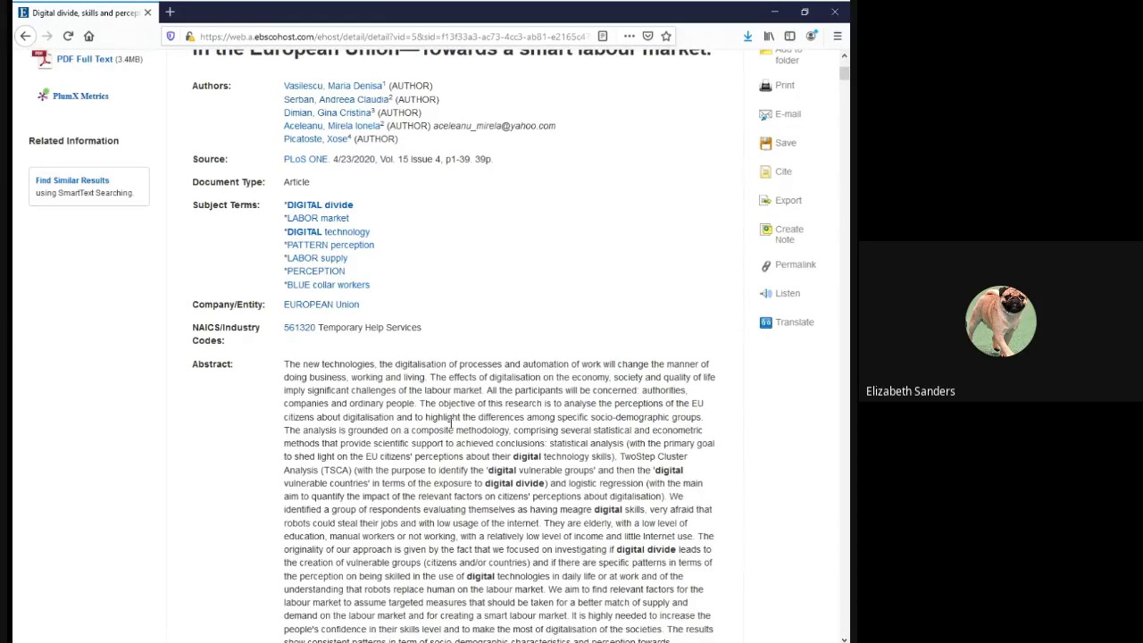
pyautogui.scroll(1, 449, 422)
pyautogui.scroll(1, 451, 422)
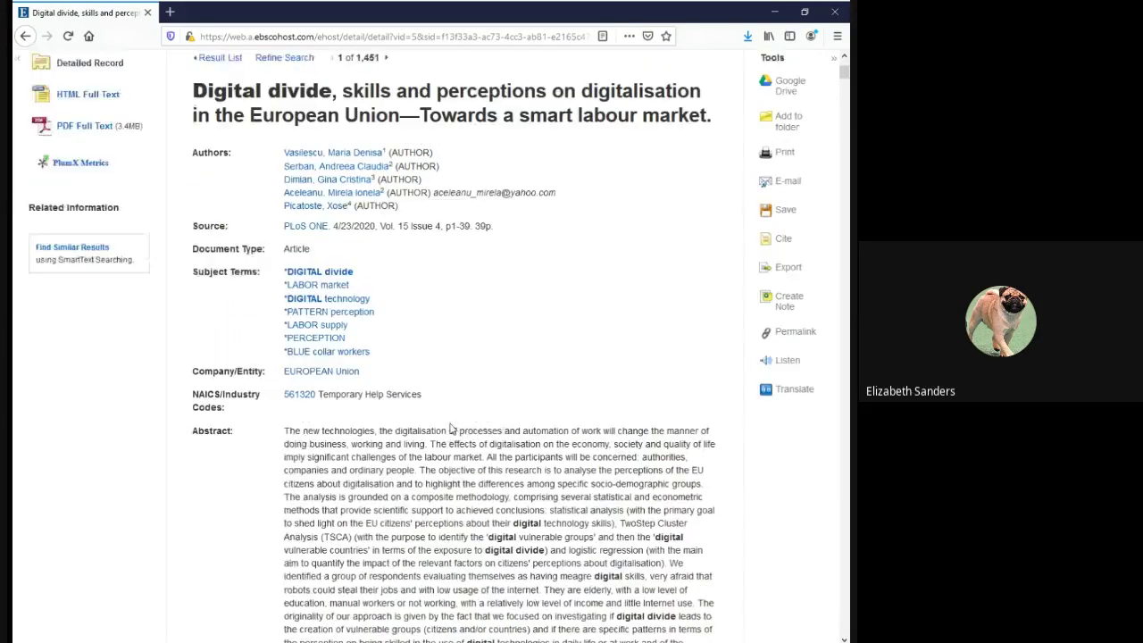
pyautogui.scroll(2, 449, 429)
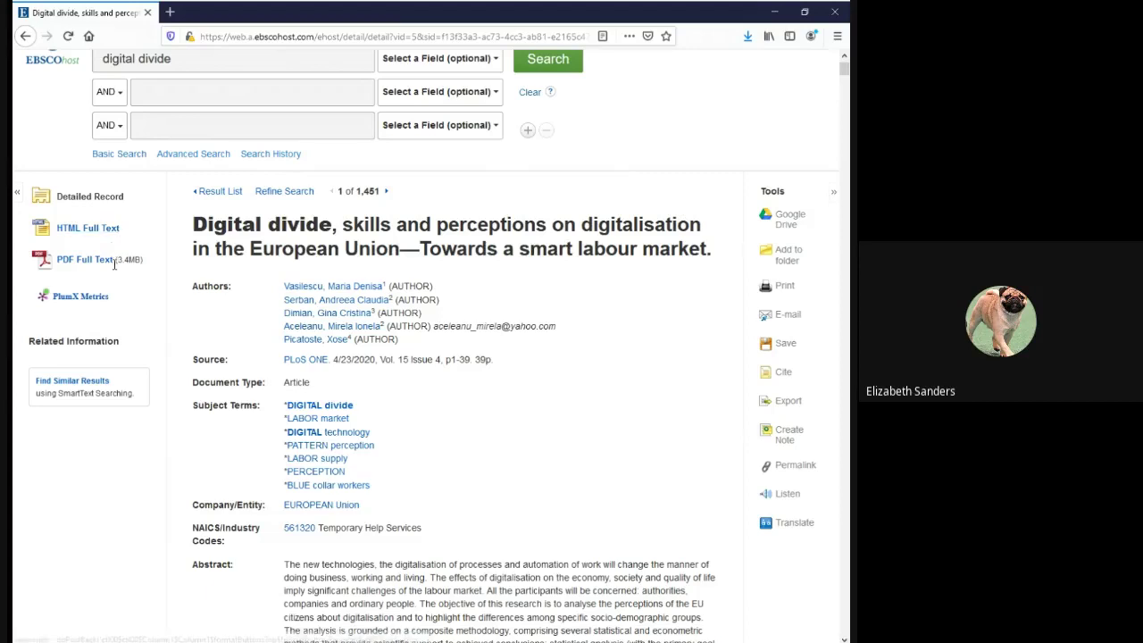
# Open the article's HTML full text and look through its sections and data tables
pyautogui.moveTo(90, 308)
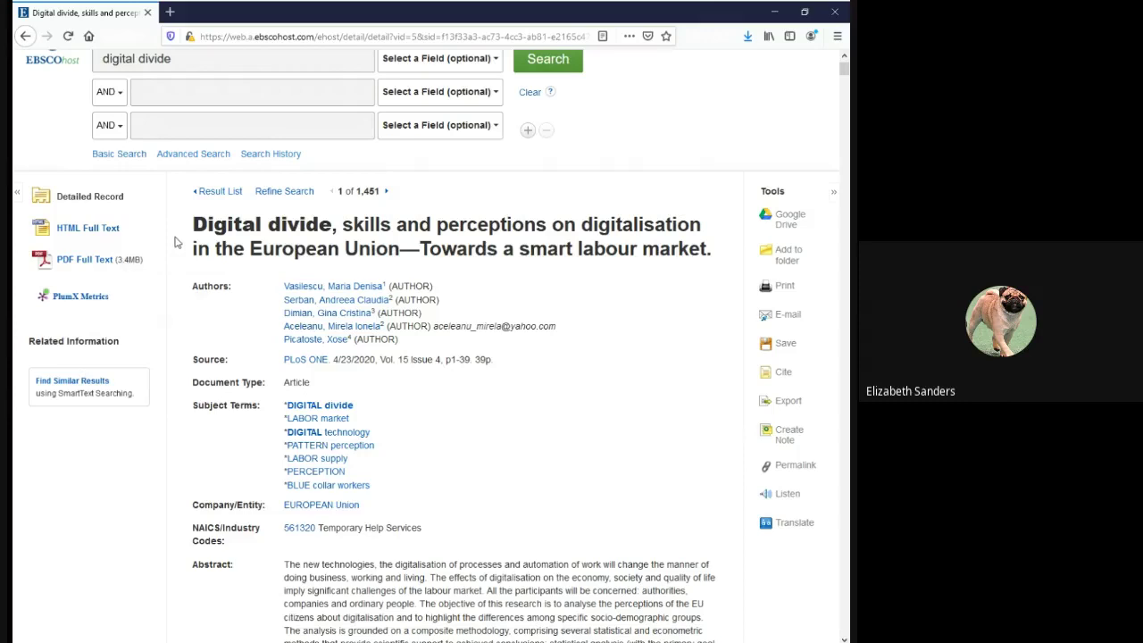
pyautogui.click(111, 237)
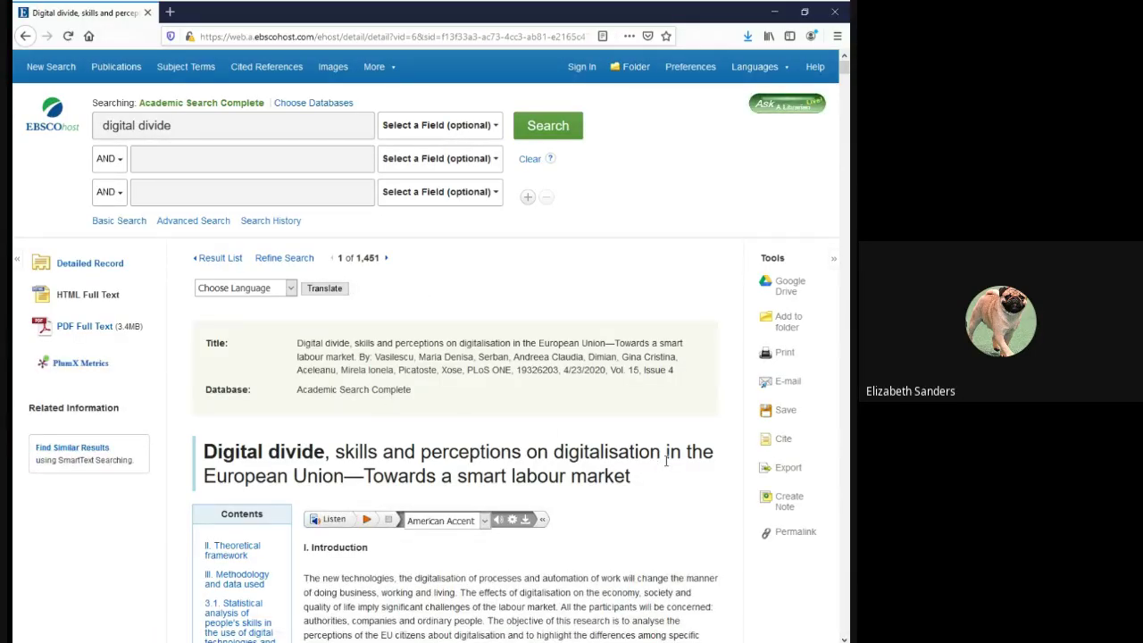
pyautogui.scroll(-5, 665, 460)
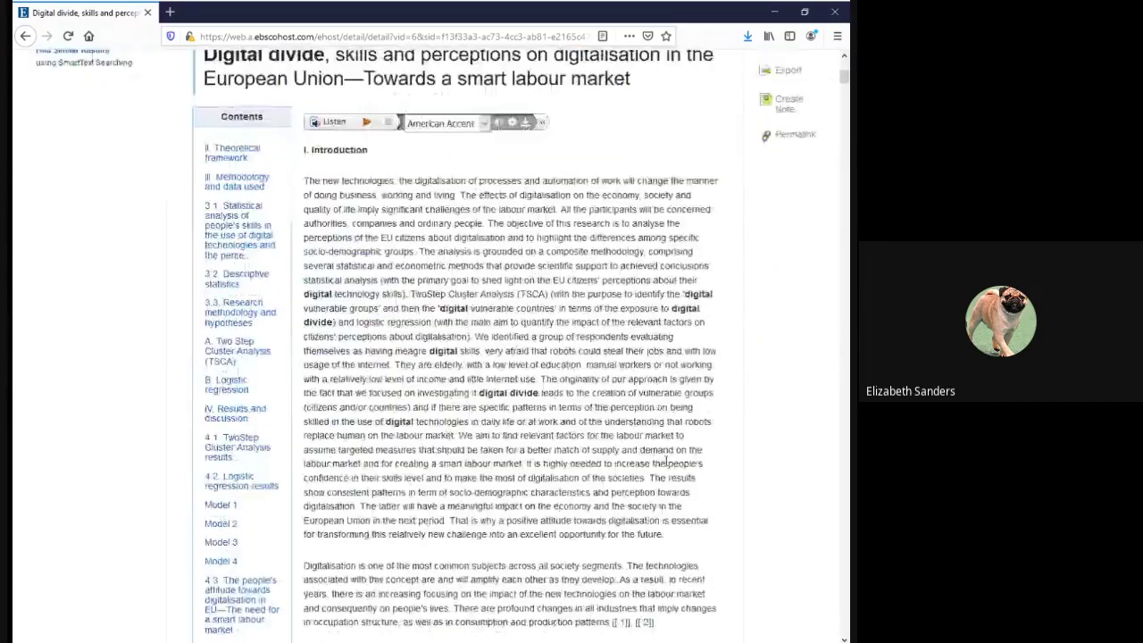
pyautogui.scroll(-6, 665, 461)
pyautogui.scroll(-11, 384, 248)
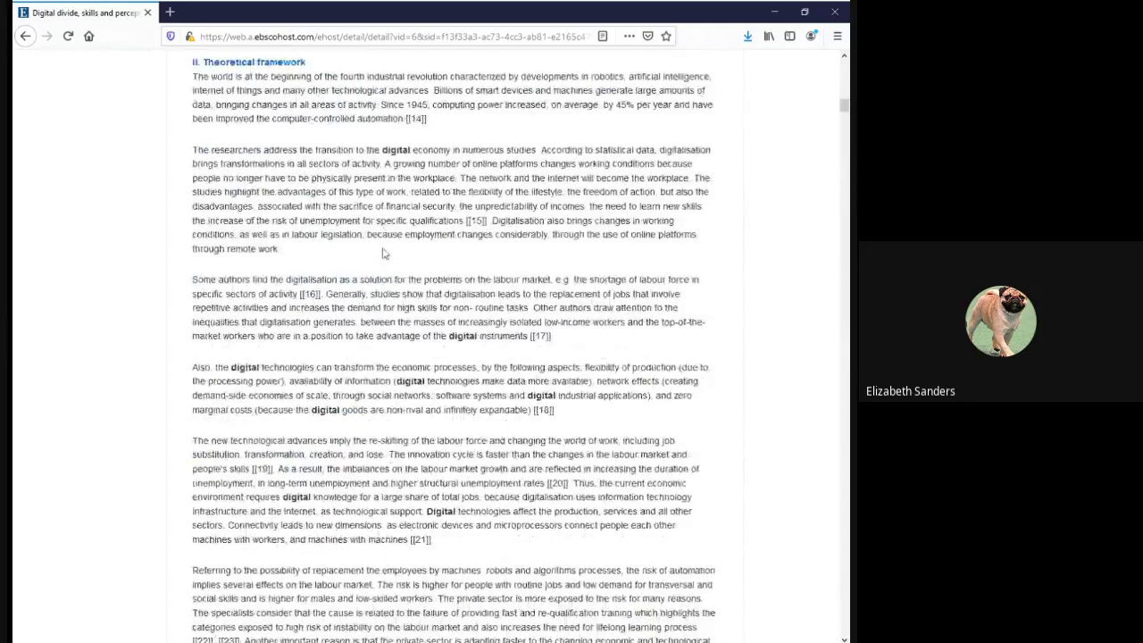
pyautogui.scroll(-20, 383, 254)
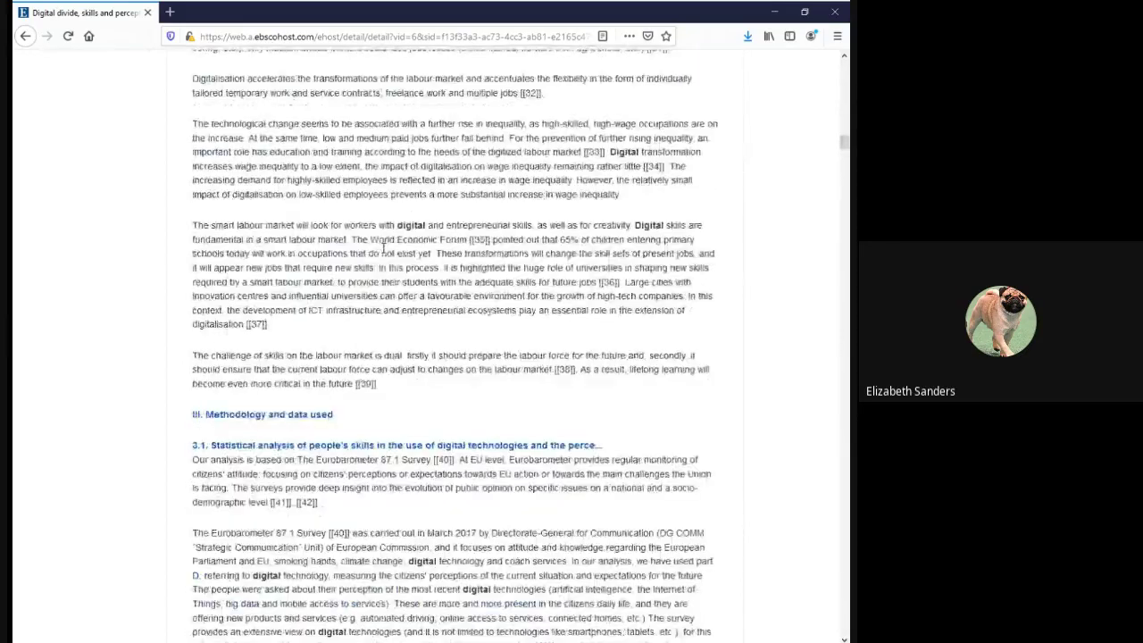
pyautogui.scroll(-4, 384, 247)
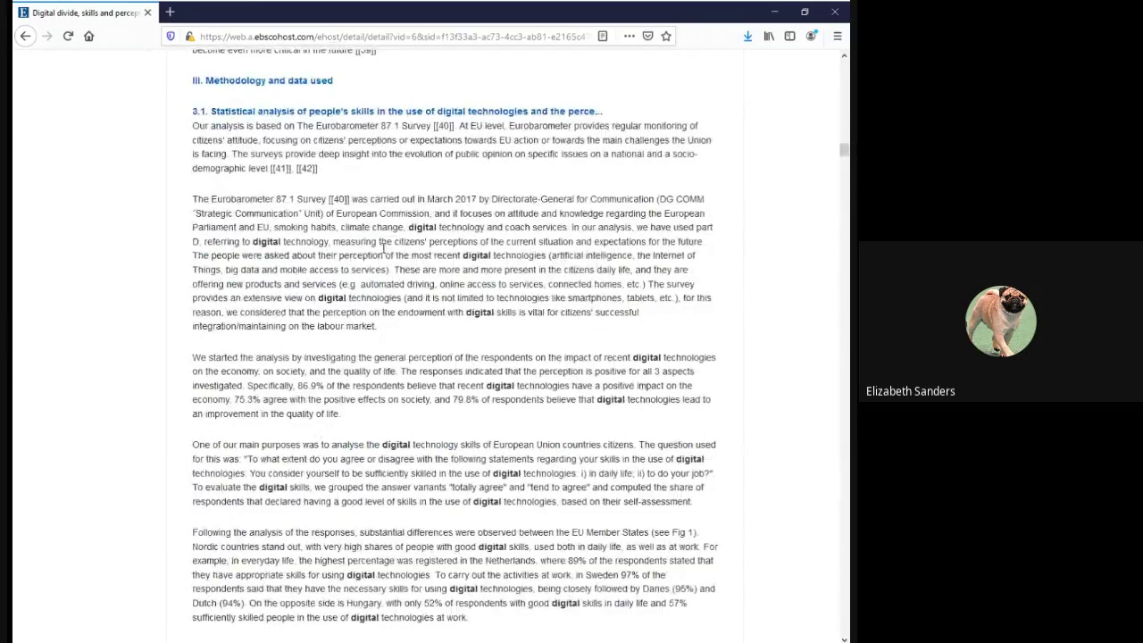
pyautogui.scroll(-12, 384, 247)
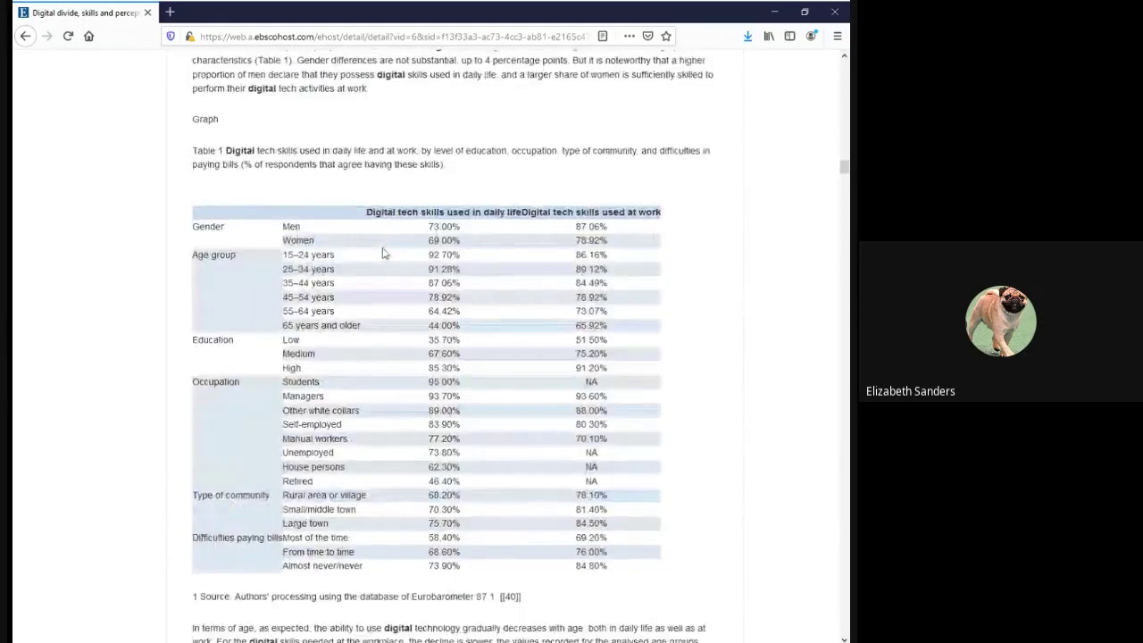
pyautogui.scroll(5, 384, 248)
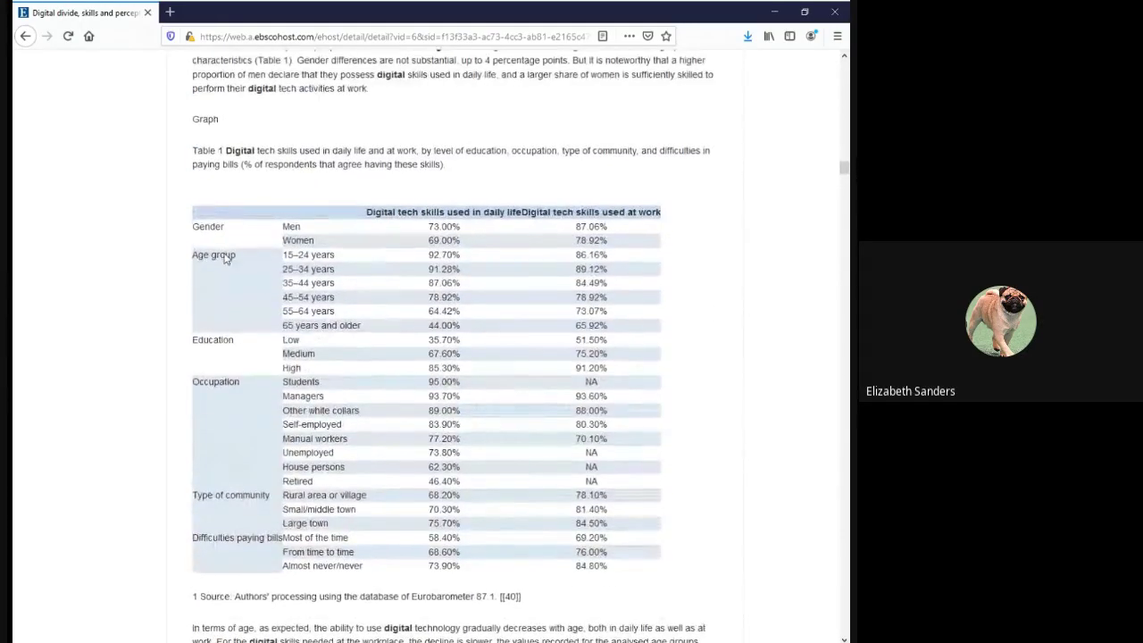
pyautogui.scroll(-9, 333, 300)
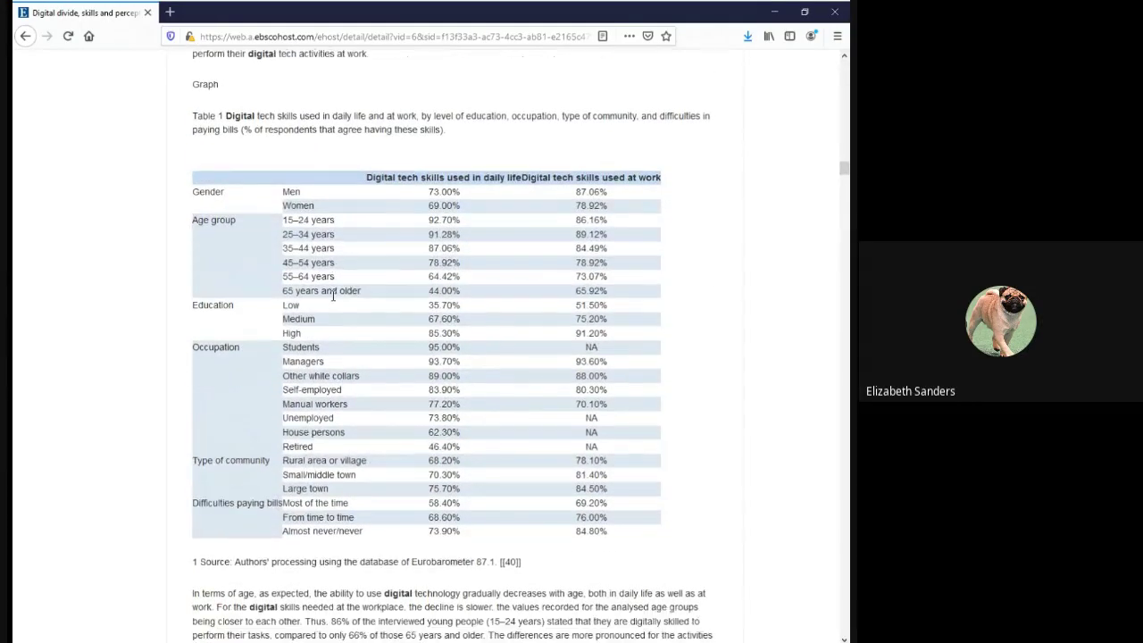
pyautogui.scroll(-9, 333, 295)
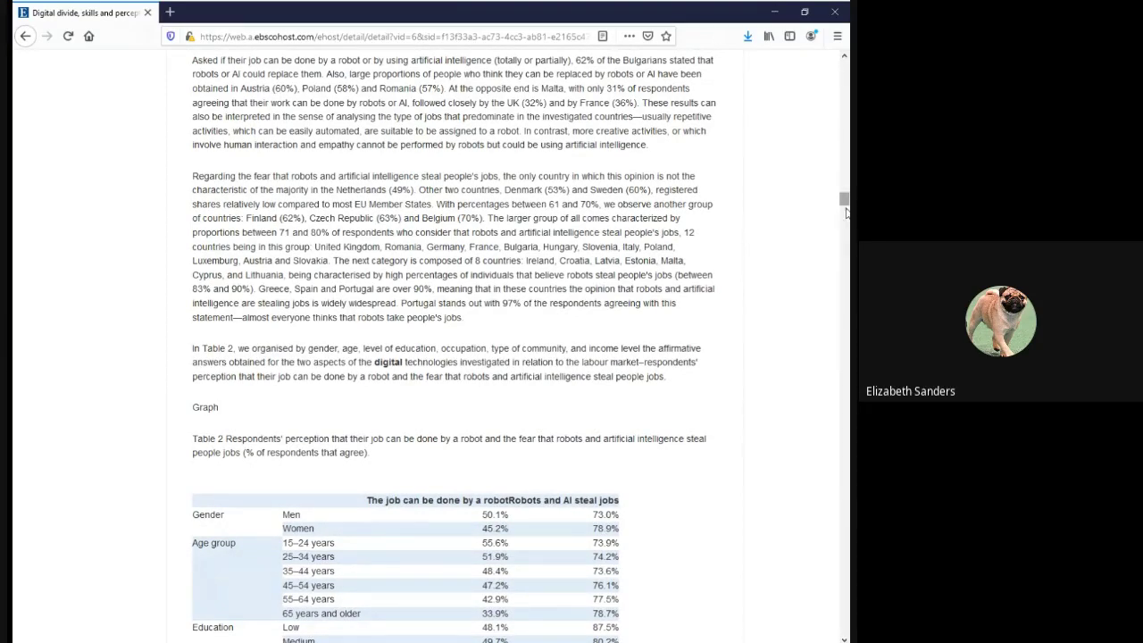
# Open the PDF full text of the same article
pyautogui.moveTo(845, 205); pyautogui.dragTo(845, 53)
pyautogui.click(100, 329)
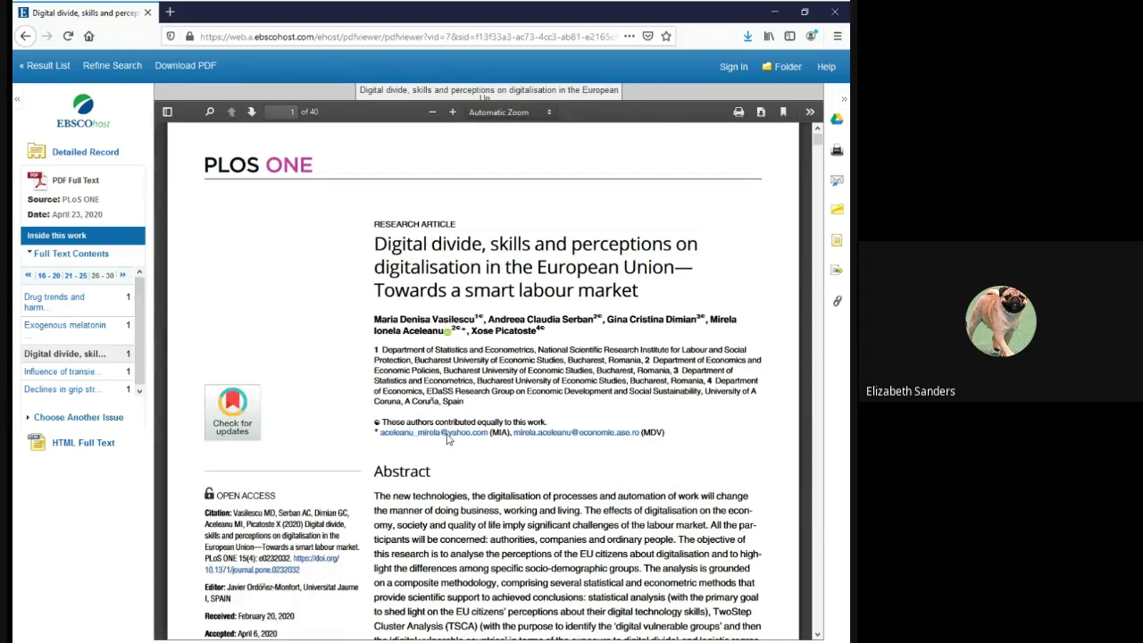
# Look through the first four pages of the article's PDF, from the abstract through the introduction
pyautogui.scroll(-1, 448, 438)
pyautogui.scroll(-5, 448, 439)
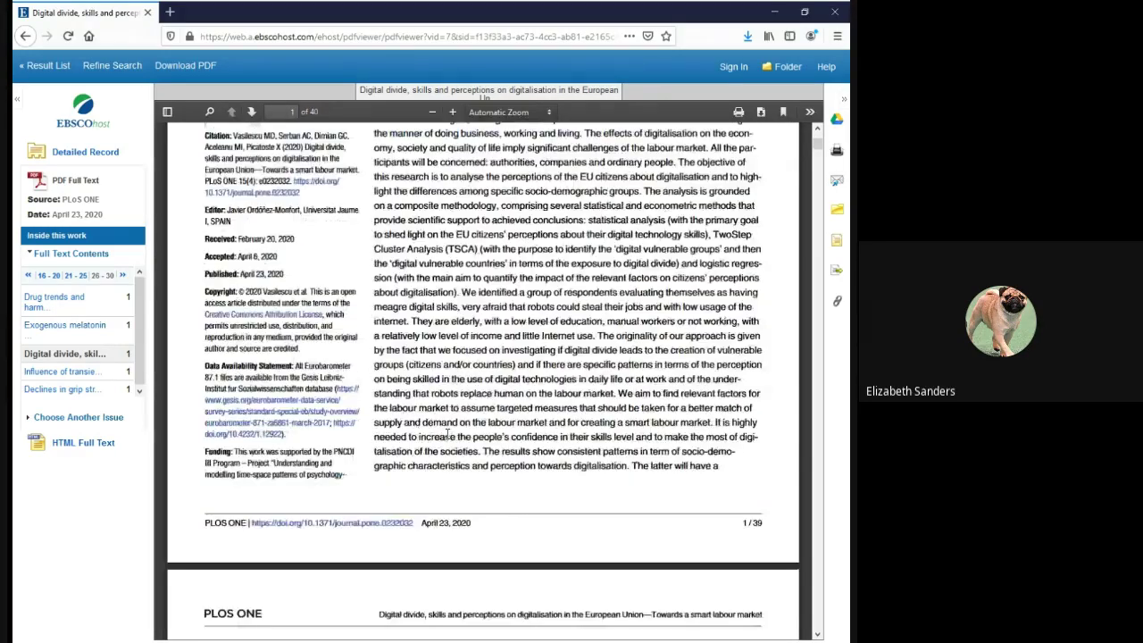
pyautogui.scroll(-4, 448, 435)
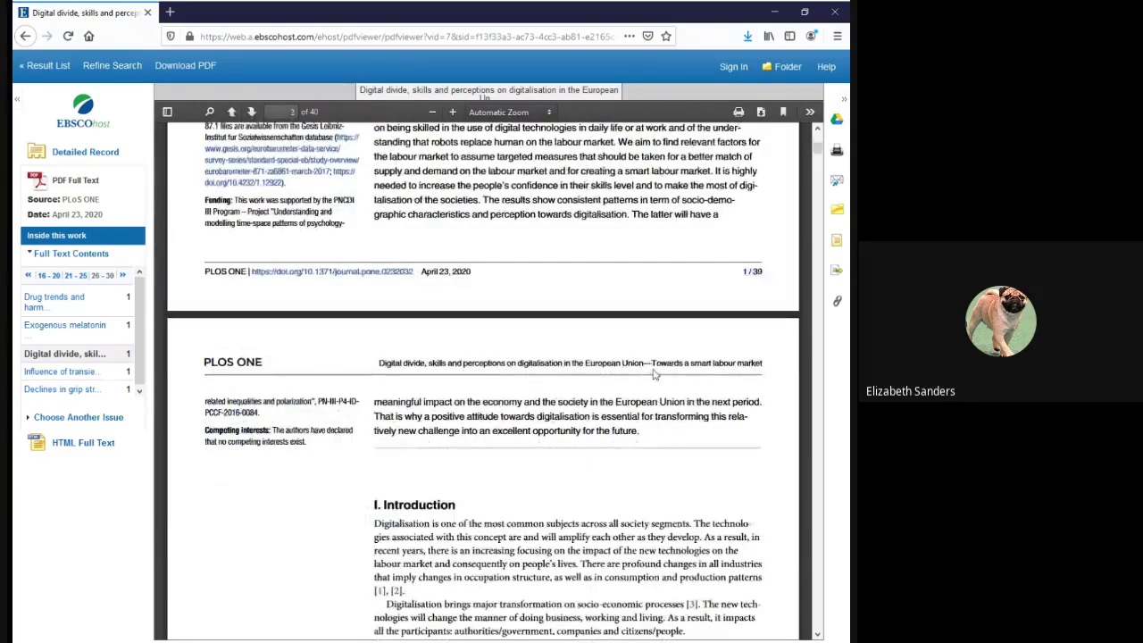
pyautogui.scroll(-9, 612, 399)
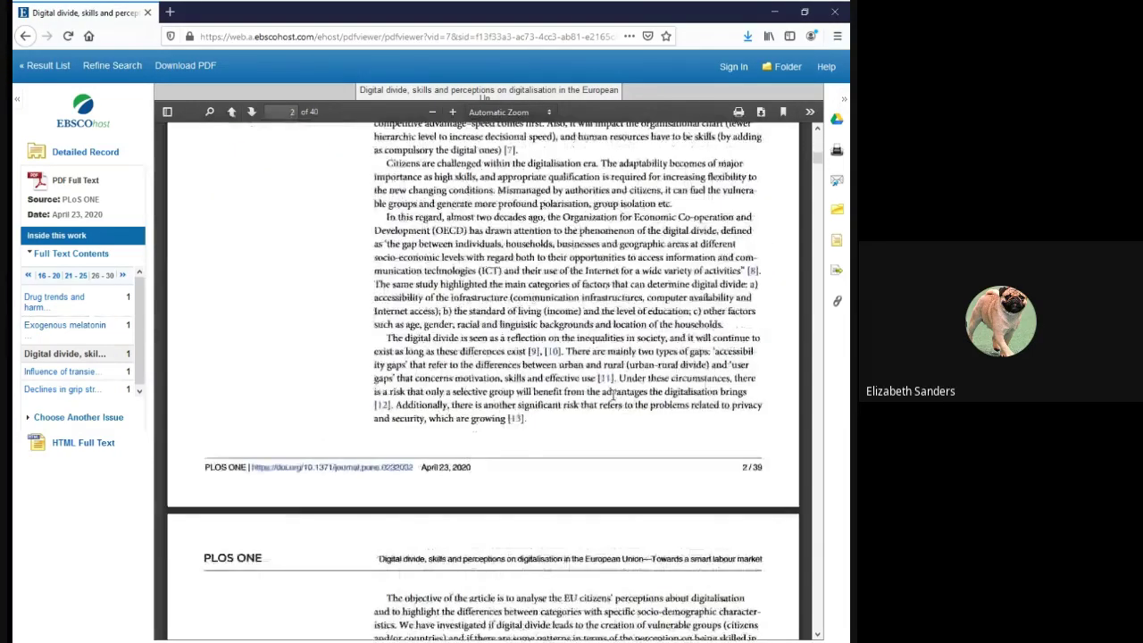
pyautogui.scroll(-10, 612, 395)
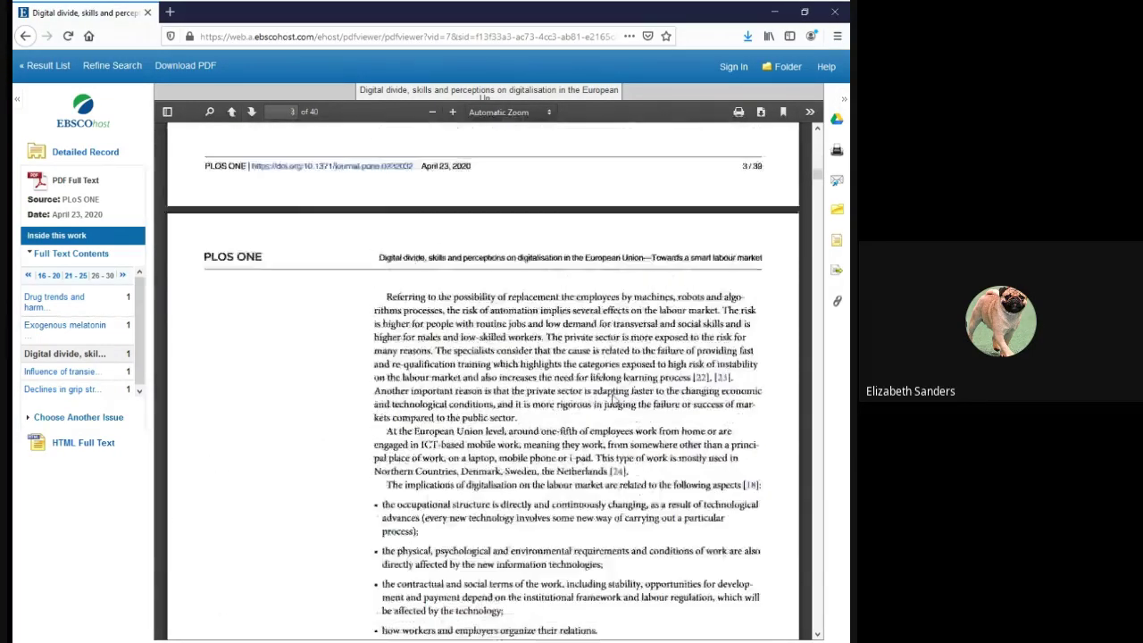
pyautogui.scroll(-1, 612, 390)
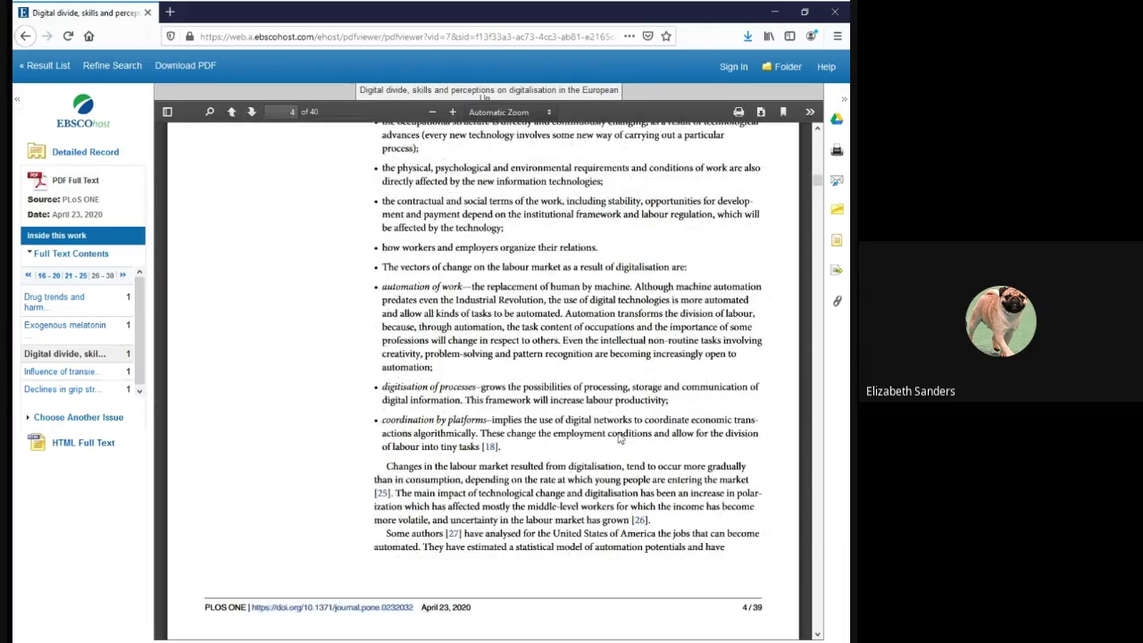
# Return to the article's detailed record, then collapse its Tools list to icons and expand it again
pyautogui.click(96, 165)
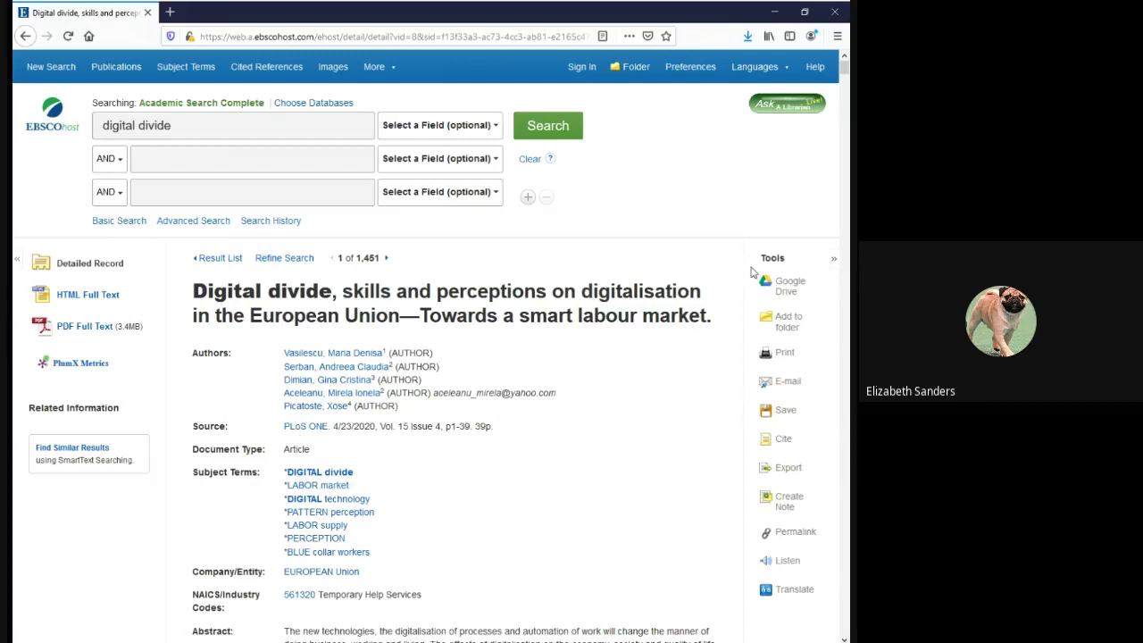
pyautogui.moveTo(759, 260); pyautogui.dragTo(783, 266)
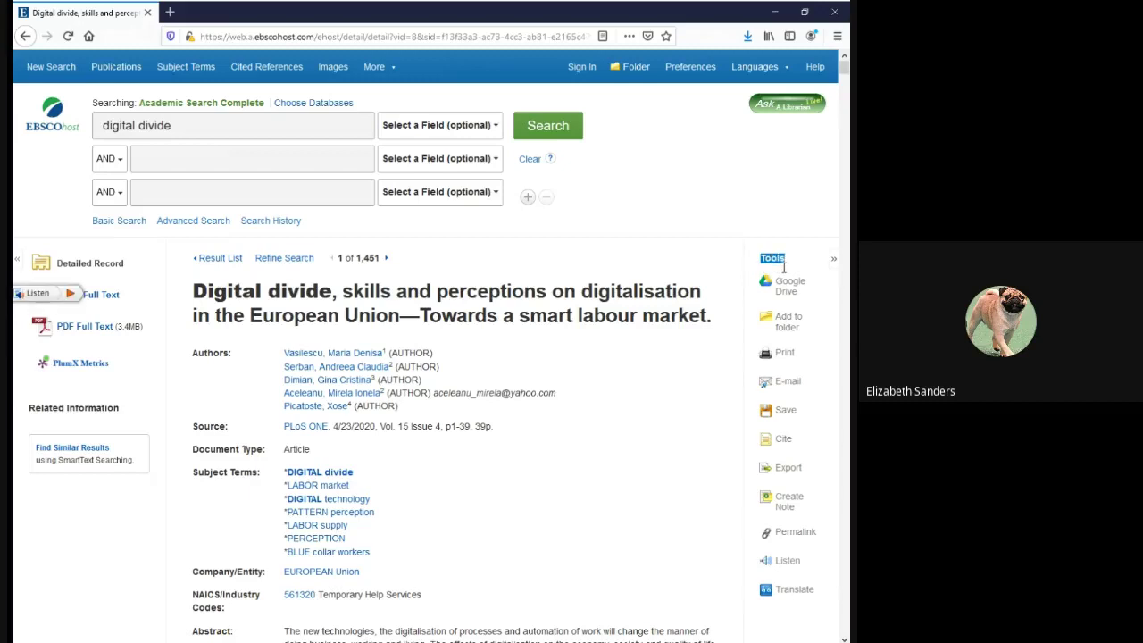
pyautogui.click(727, 261)
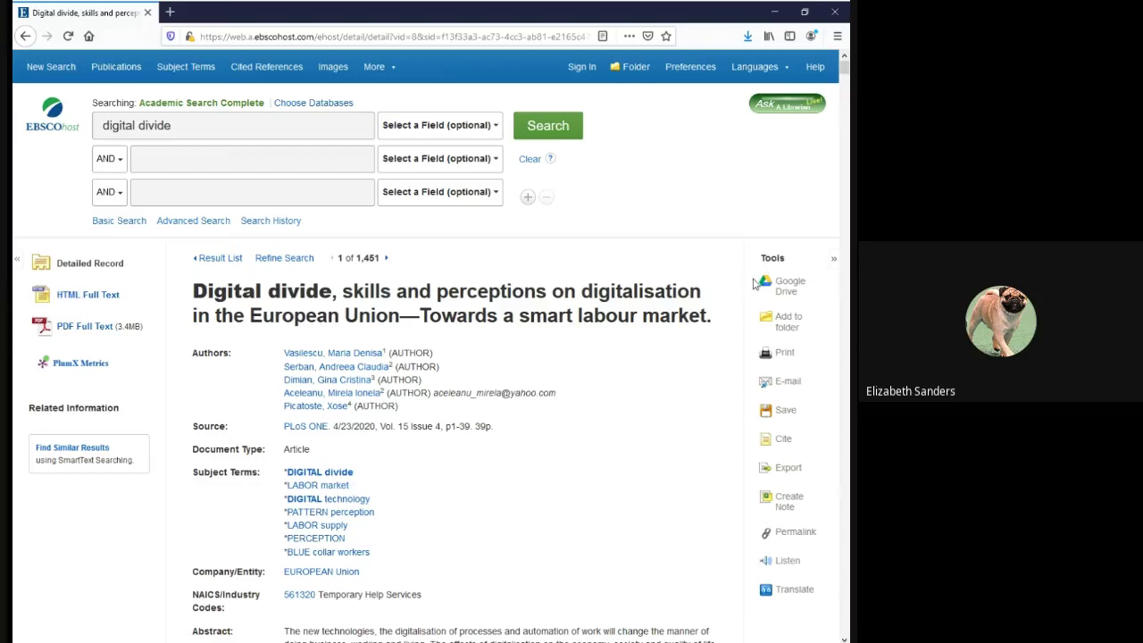
pyautogui.click(834, 259)
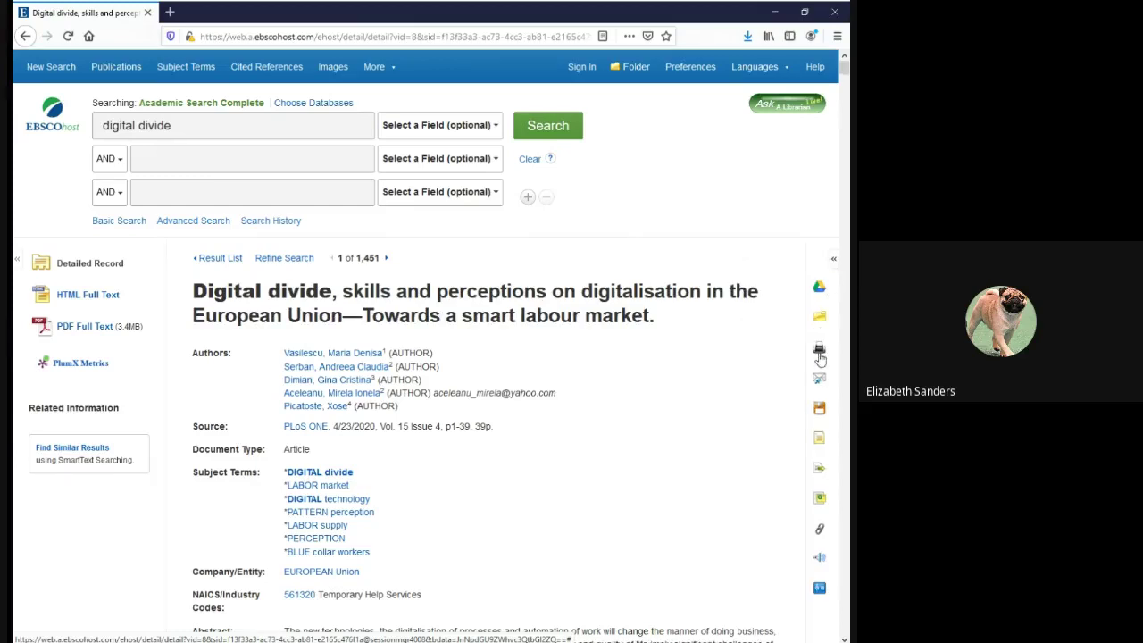
pyautogui.click(833, 276)
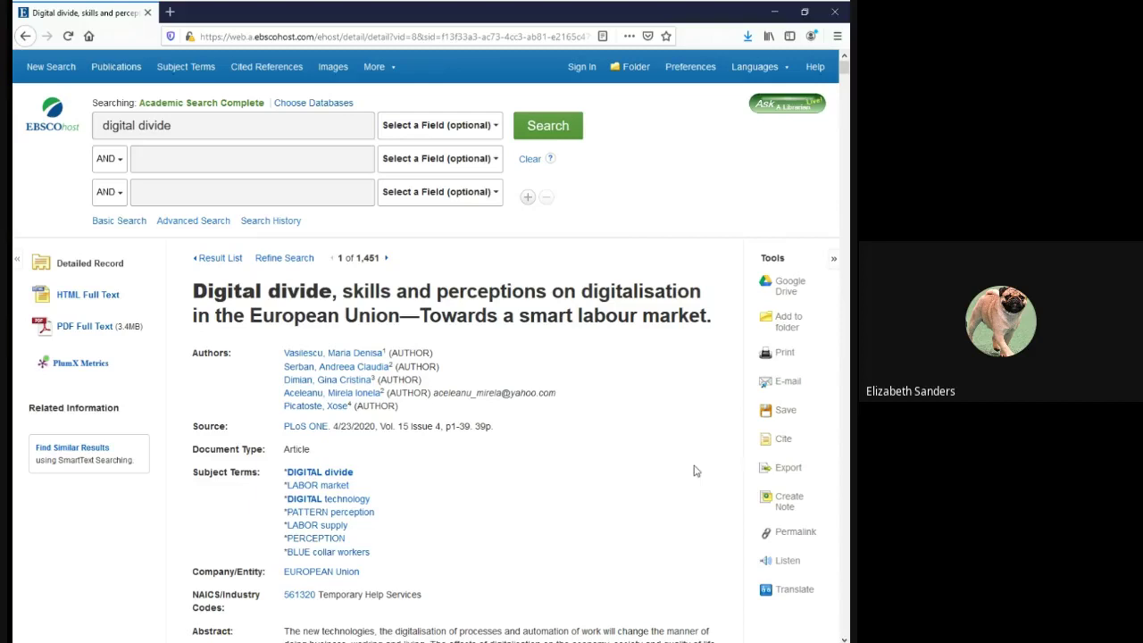
# Open the article's citation formats and highlight the complete MLA works-cited entry
pyautogui.click(782, 443)
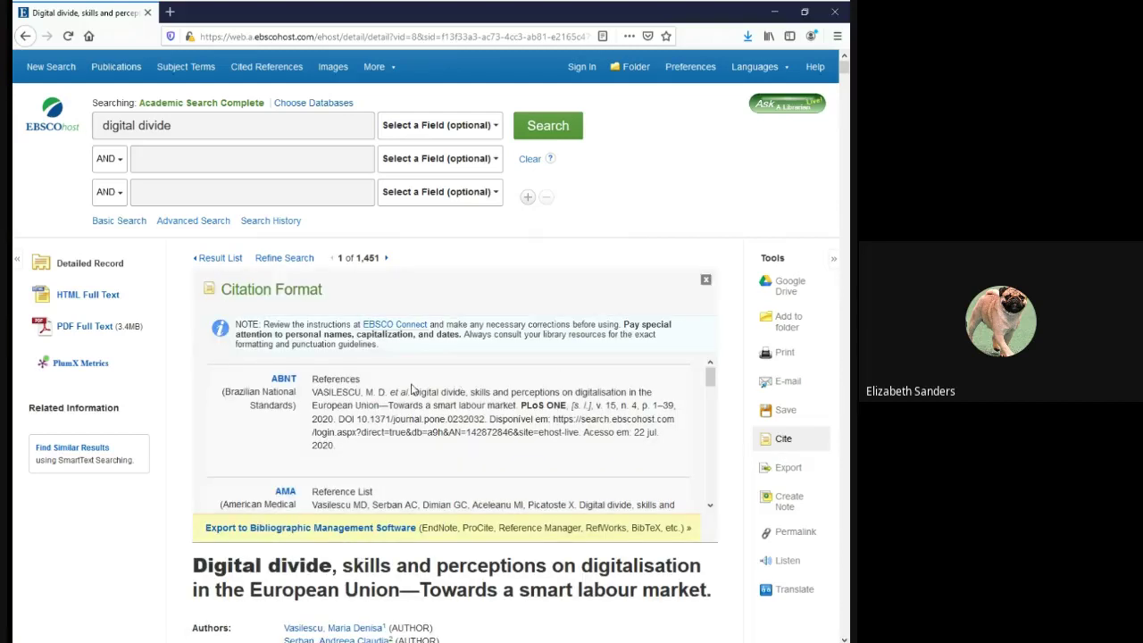
pyautogui.scroll(-3, 275, 391)
pyautogui.scroll(-8, 274, 391)
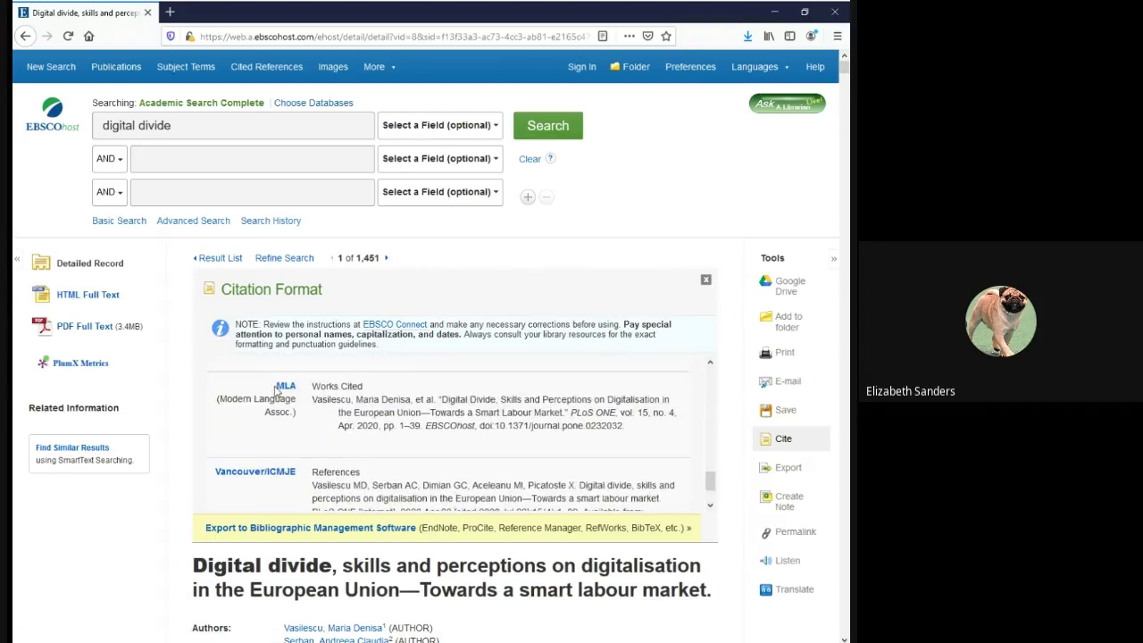
pyautogui.moveTo(315, 407); pyautogui.dragTo(637, 451)
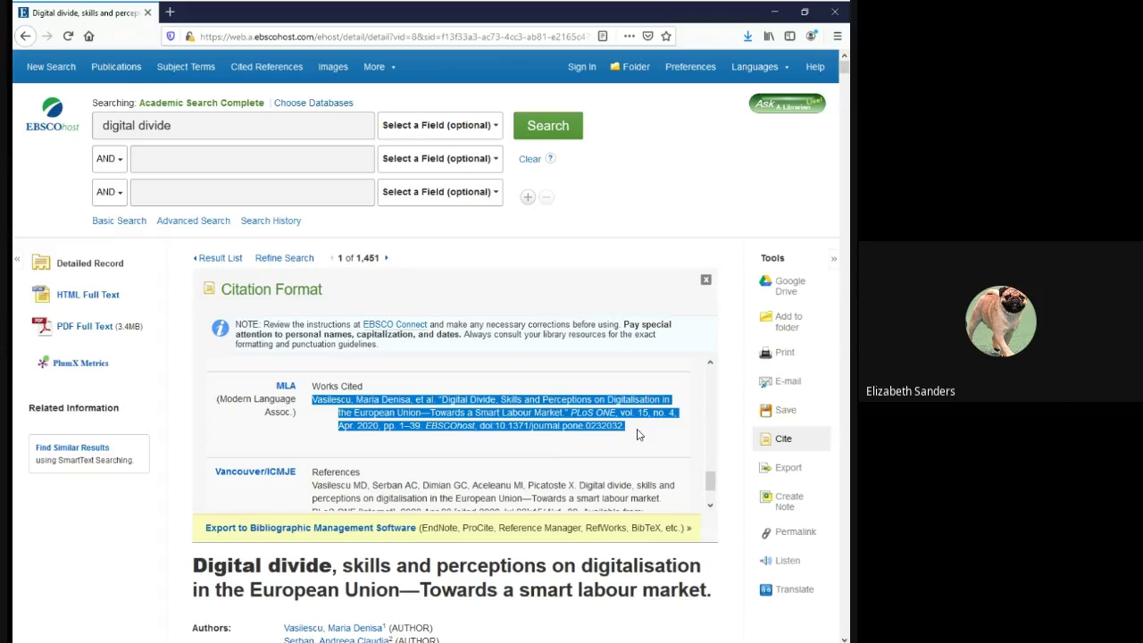
pyautogui.click(638, 435)
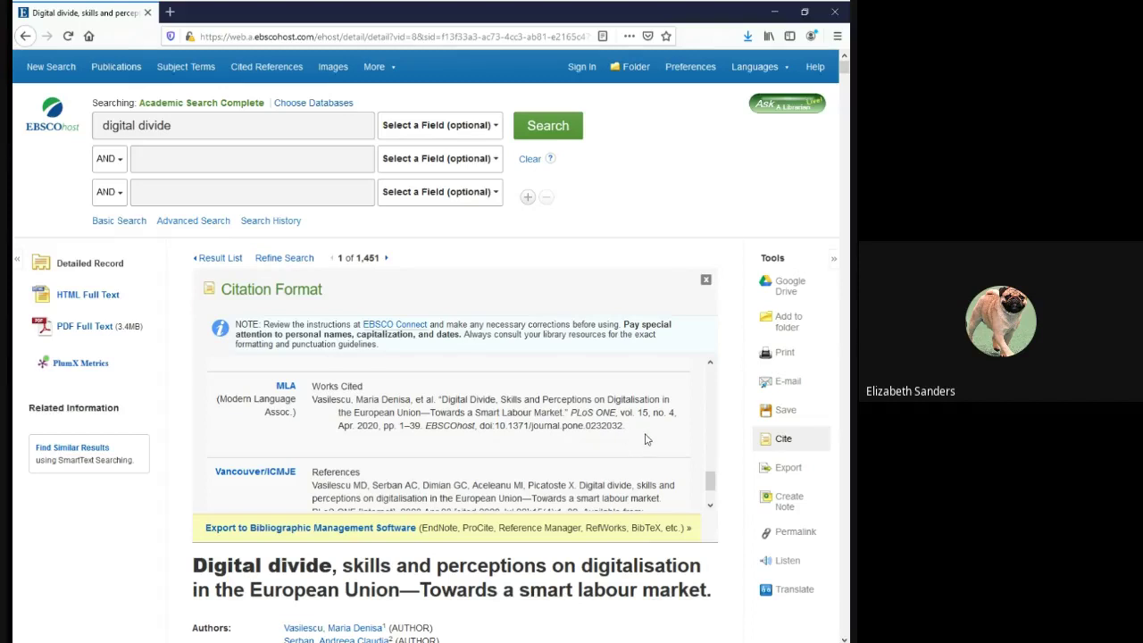
# Display the article's permalink in place of the citation formats and select the whole link
pyautogui.click(796, 532)
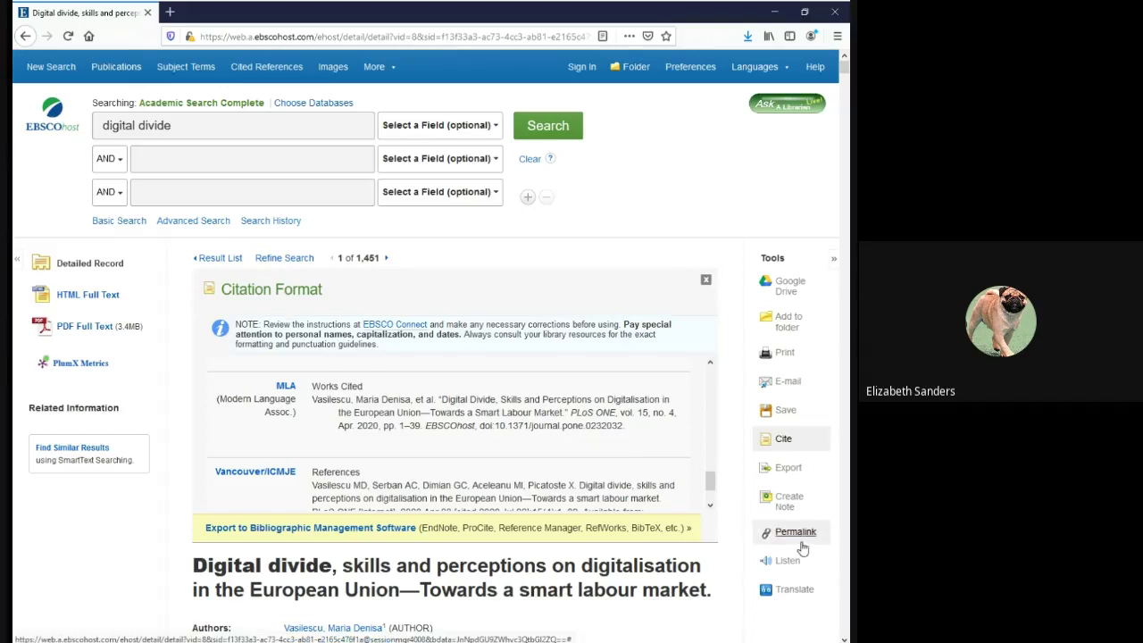
pyautogui.click(384, 39)
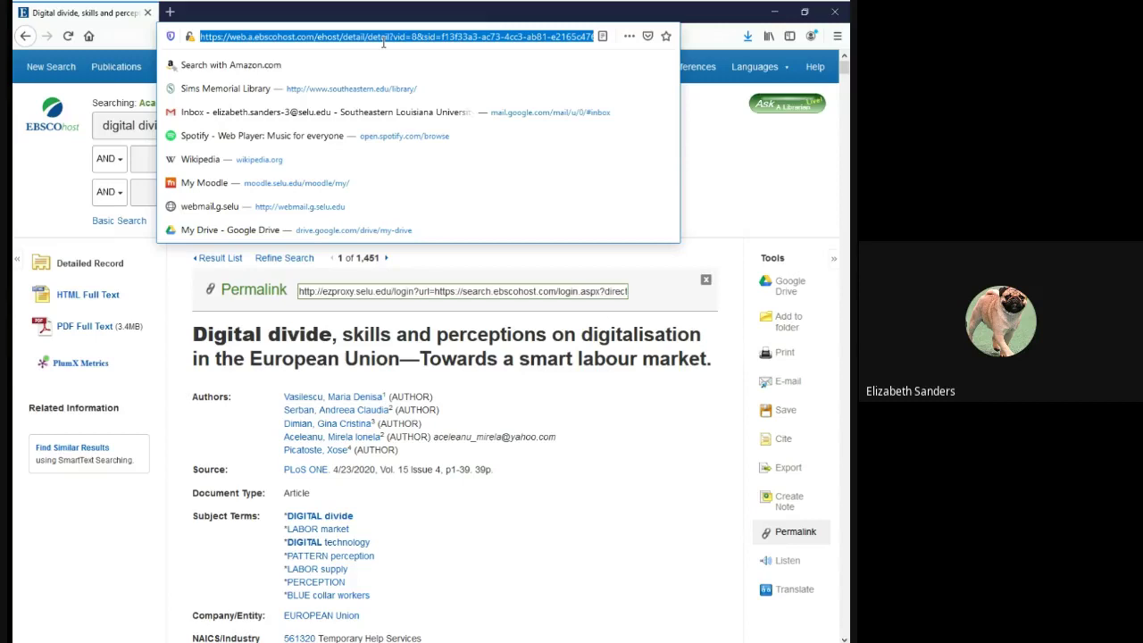
pyautogui.click(335, 291)
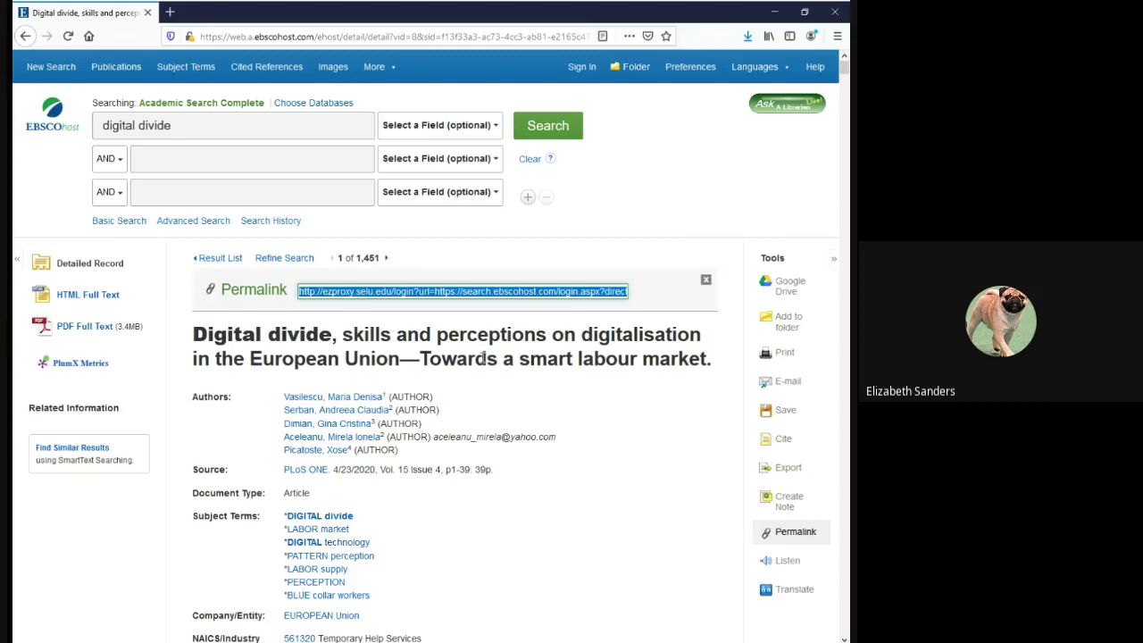
pyautogui.click(655, 461)
pyautogui.scroll(-2, 653, 463)
pyautogui.scroll(-1, 655, 463)
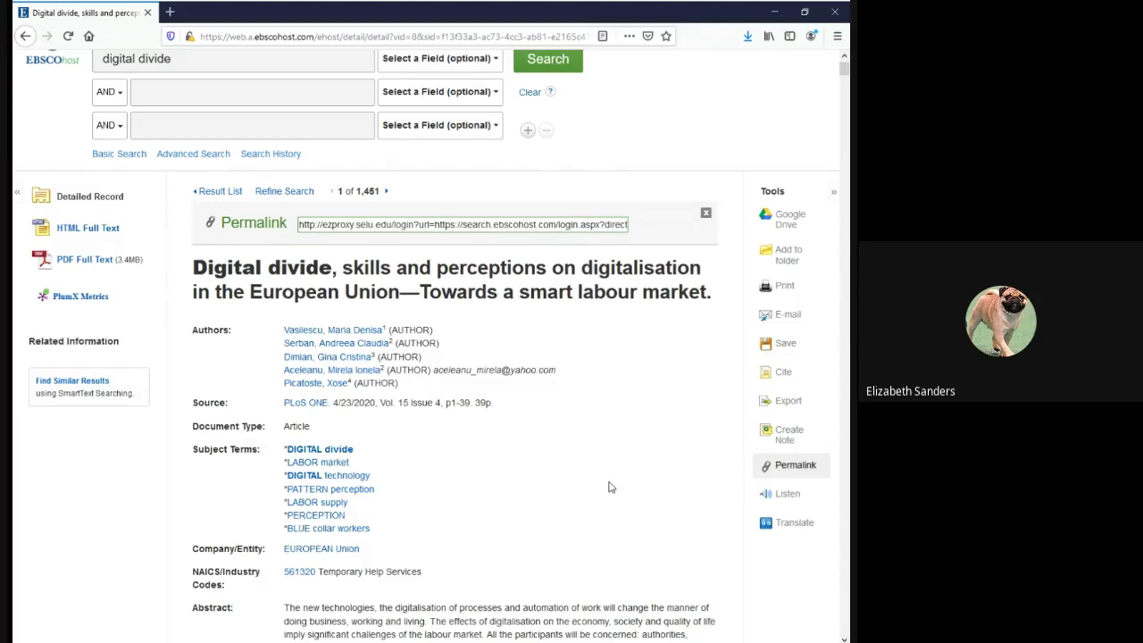
pyautogui.scroll(2, 608, 486)
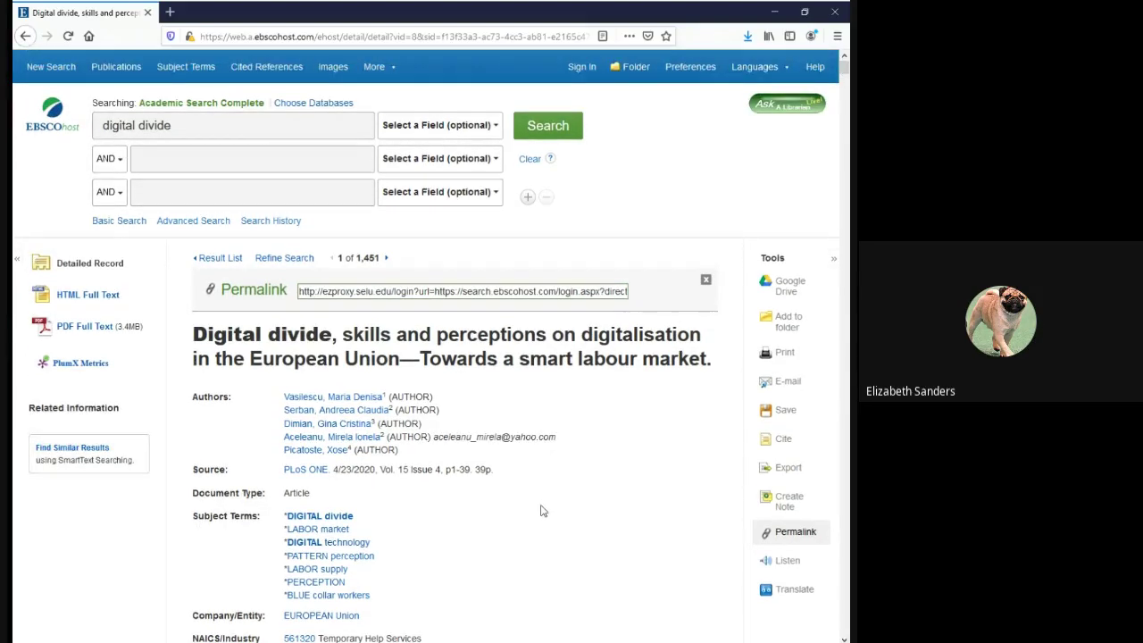